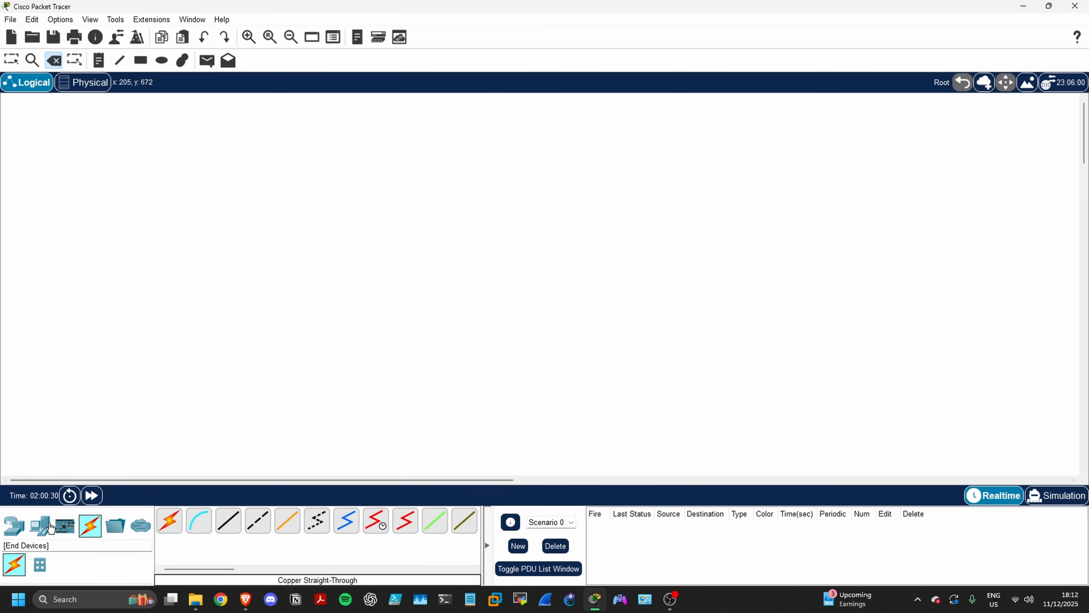
# Place a switch in the workspace with two PCs, a laptop and a printer arranged below it
pyautogui.click(17, 524)
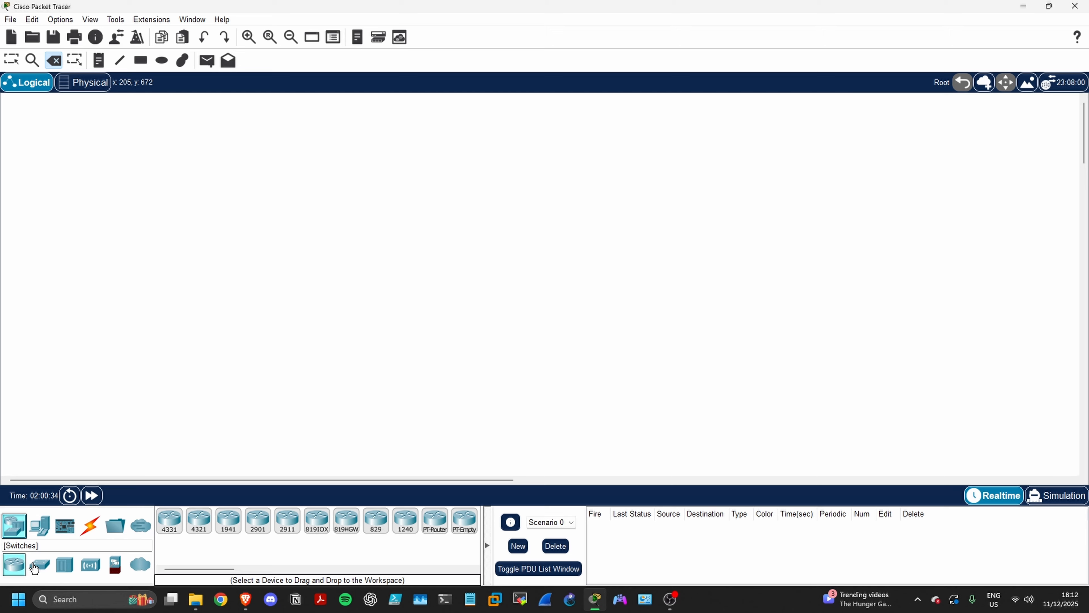
pyautogui.moveTo(35, 568); pyautogui.dragTo(270, 277)
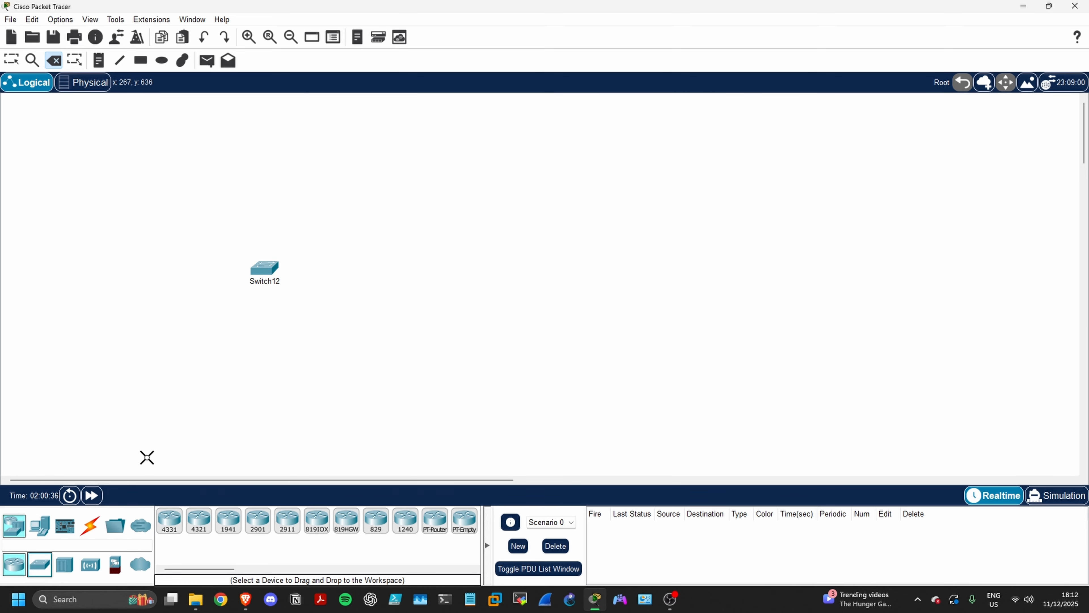
pyautogui.click(52, 524)
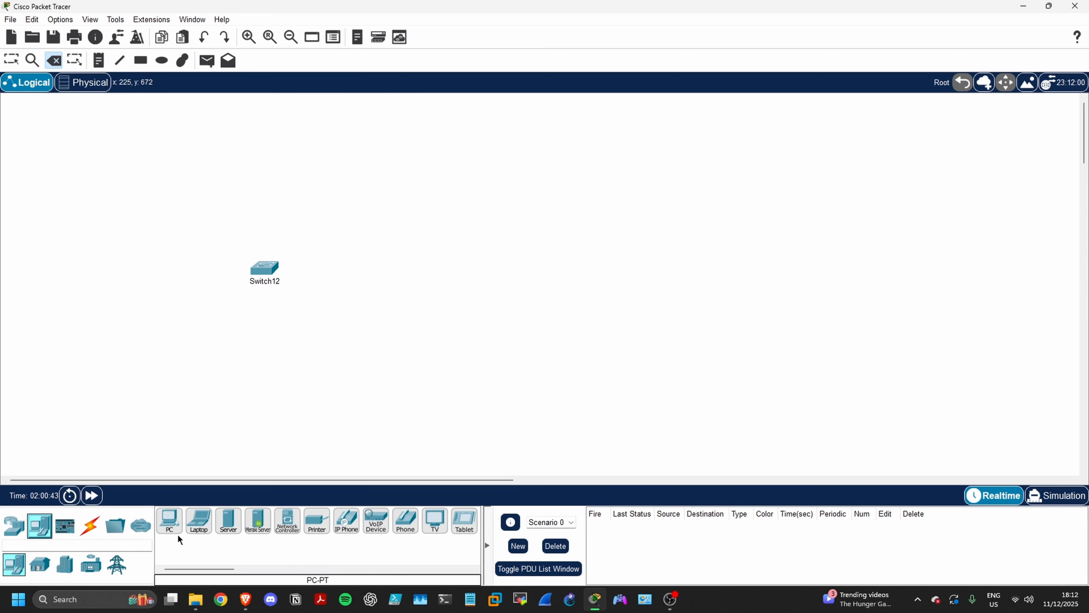
pyautogui.moveTo(179, 536); pyautogui.dragTo(136, 339)
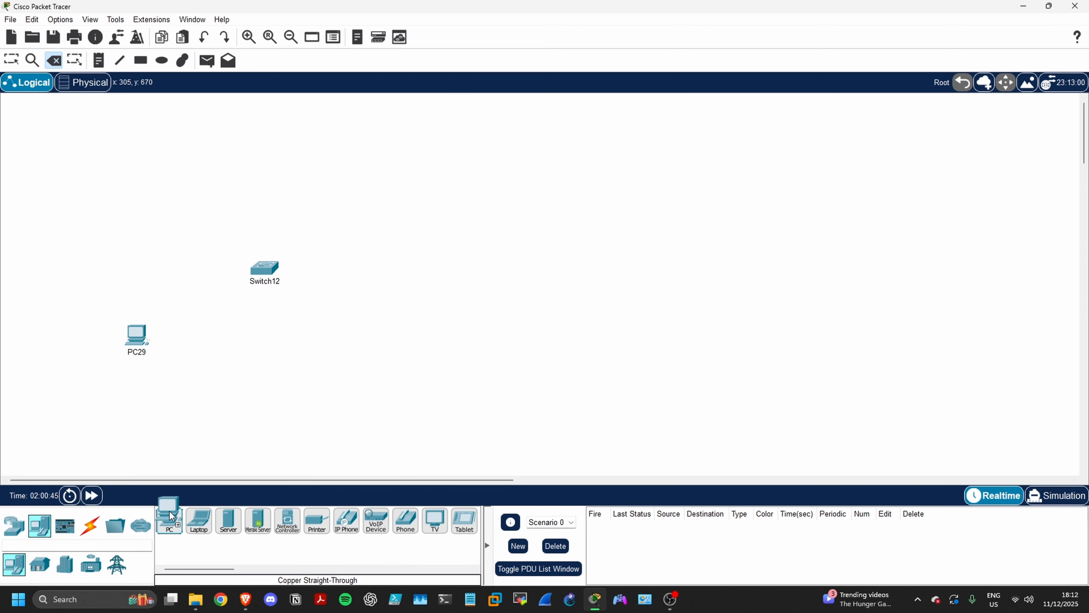
pyautogui.moveTo(171, 515); pyautogui.dragTo(275, 381)
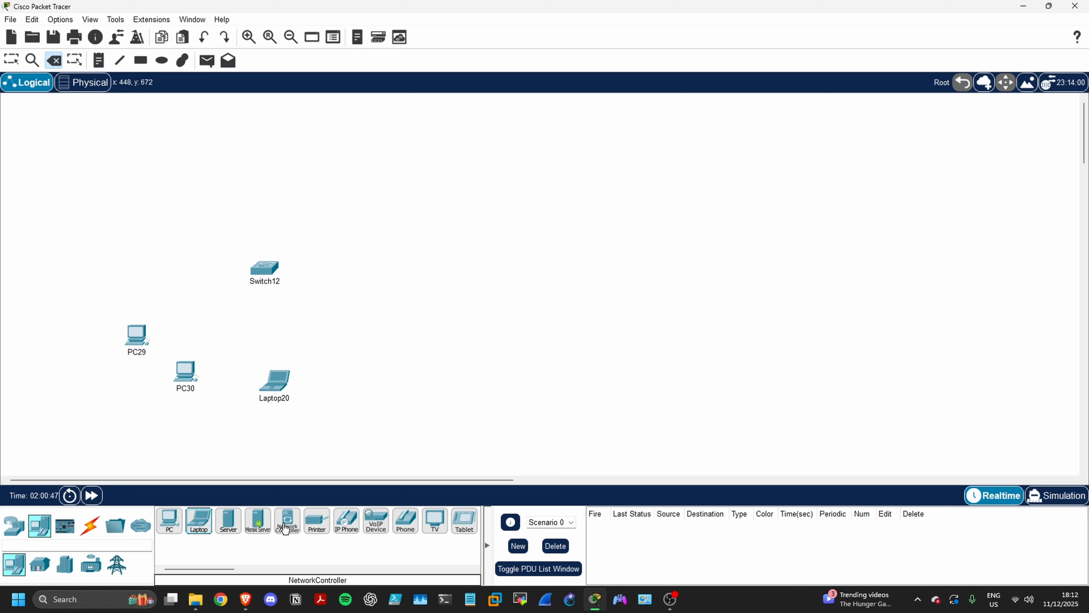
pyautogui.moveTo(317, 521); pyautogui.dragTo(383, 376)
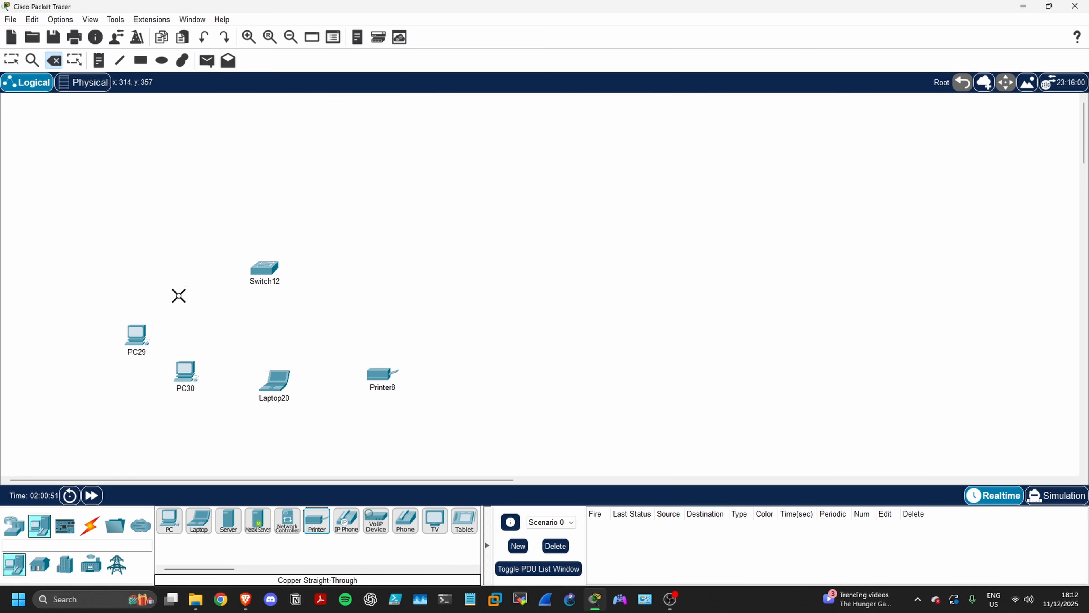
# Connect PC29's FastEthernet0 port to FastEthernet0/1 on Switch12 with a copper straight-through cable
pyautogui.click(90, 526)
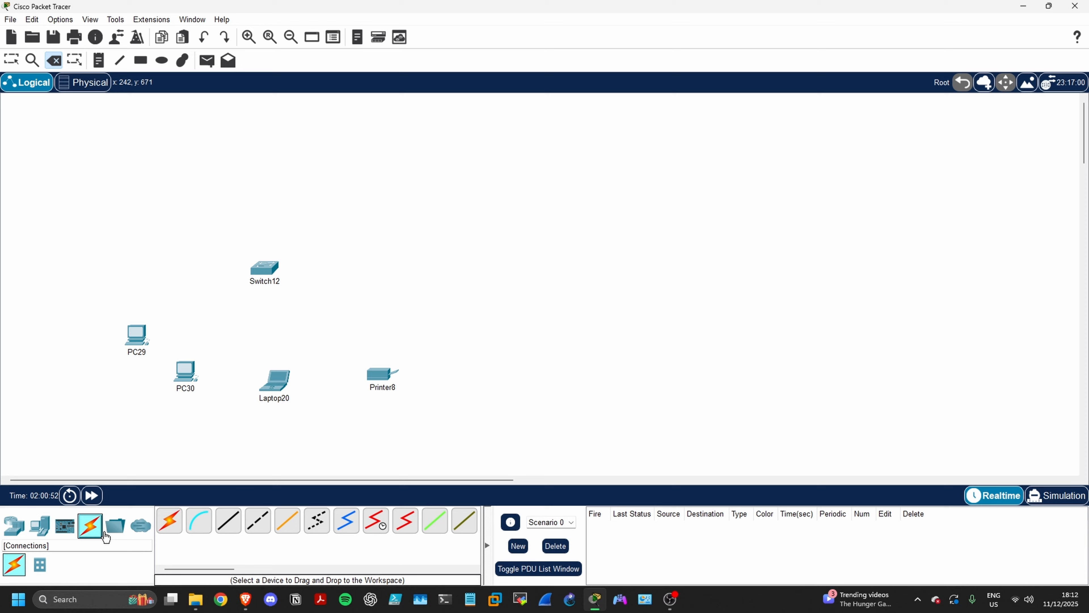
pyautogui.click(227, 521)
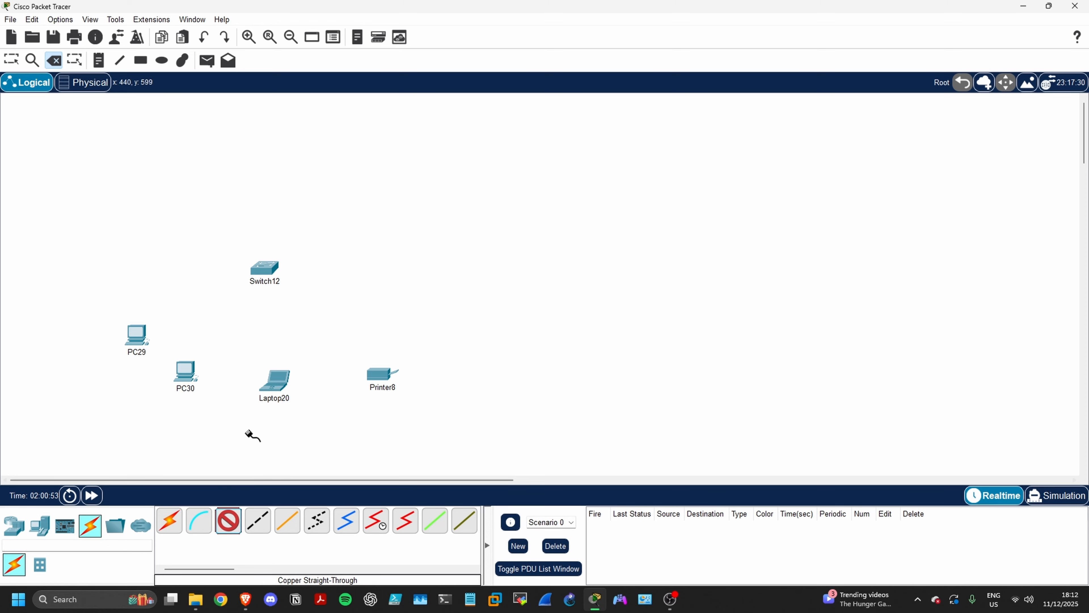
pyautogui.click(138, 338)
pyautogui.click(160, 382)
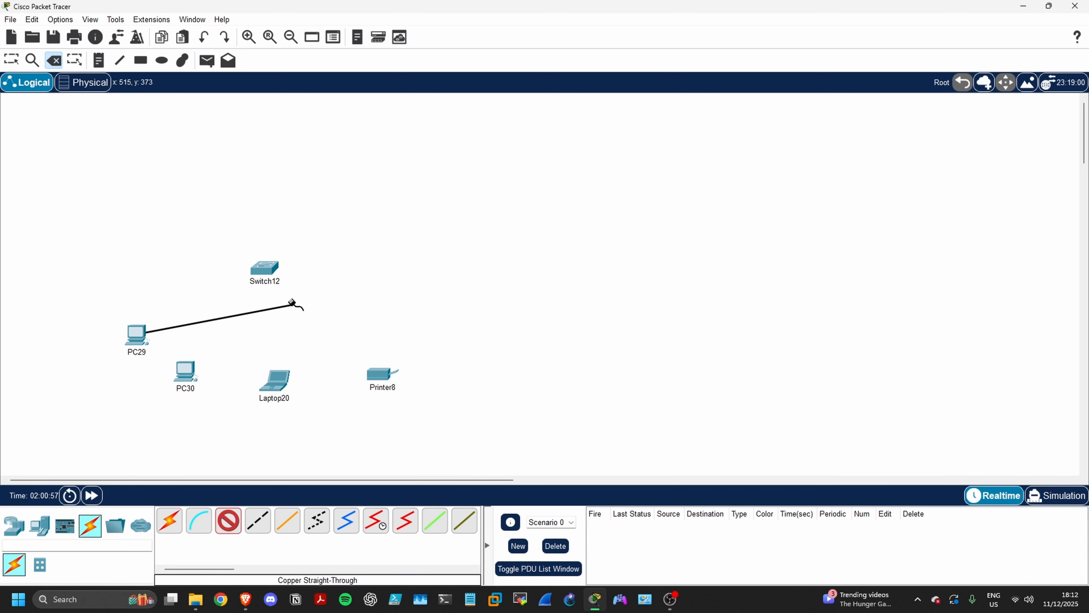
pyautogui.click(266, 268)
pyautogui.click(278, 284)
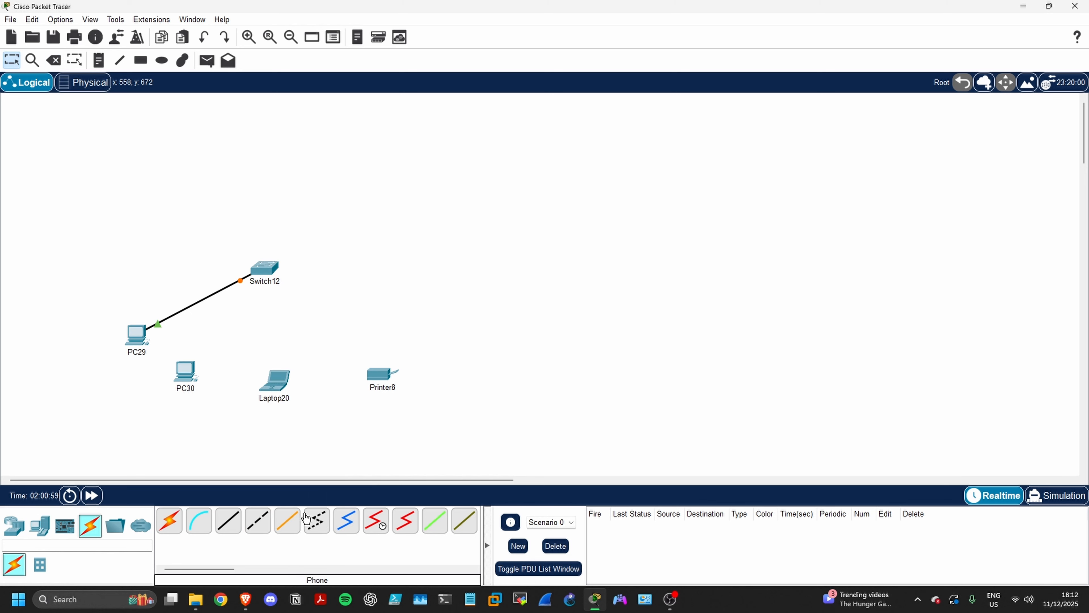
# Connect PC30's FastEthernet0 port to a free FastEthernet port on Switch12 with a copper straight-through cable
pyautogui.click(228, 521)
pyautogui.click(185, 370)
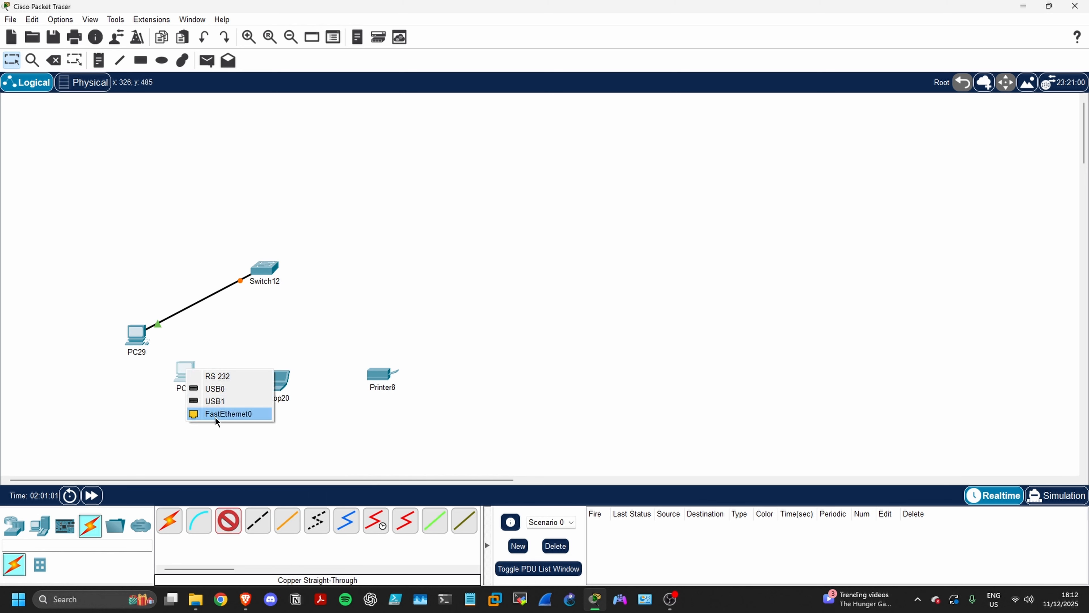
pyautogui.click(215, 414)
pyautogui.click(266, 269)
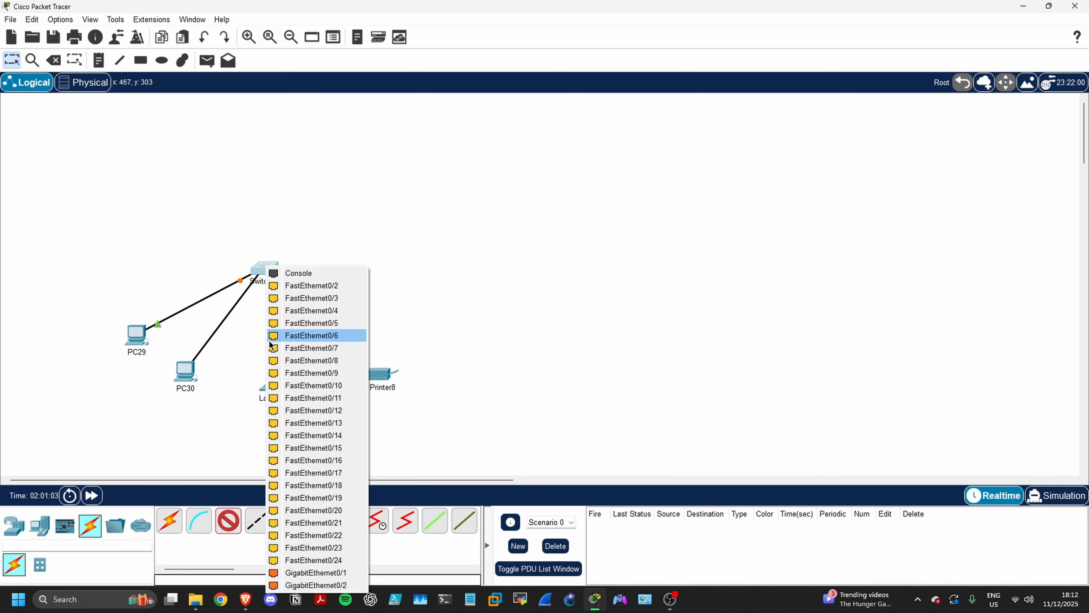
pyautogui.click(272, 339)
# Connect Laptop20 to a free FastEthernet port on Switch12 with a copper straight-through cable
pyautogui.click(228, 521)
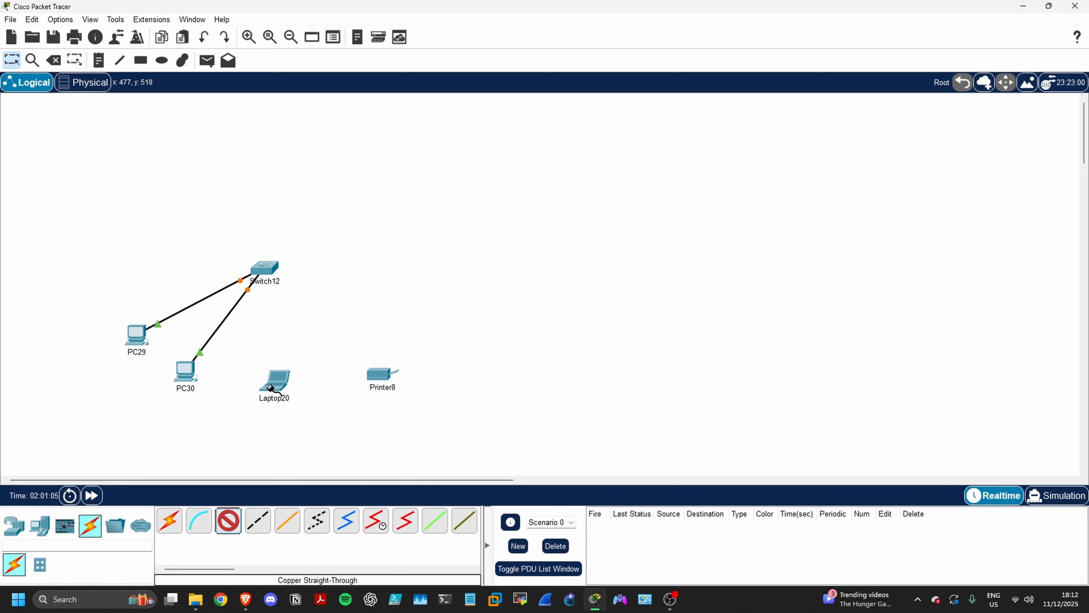
pyautogui.click(276, 383)
pyautogui.click(311, 432)
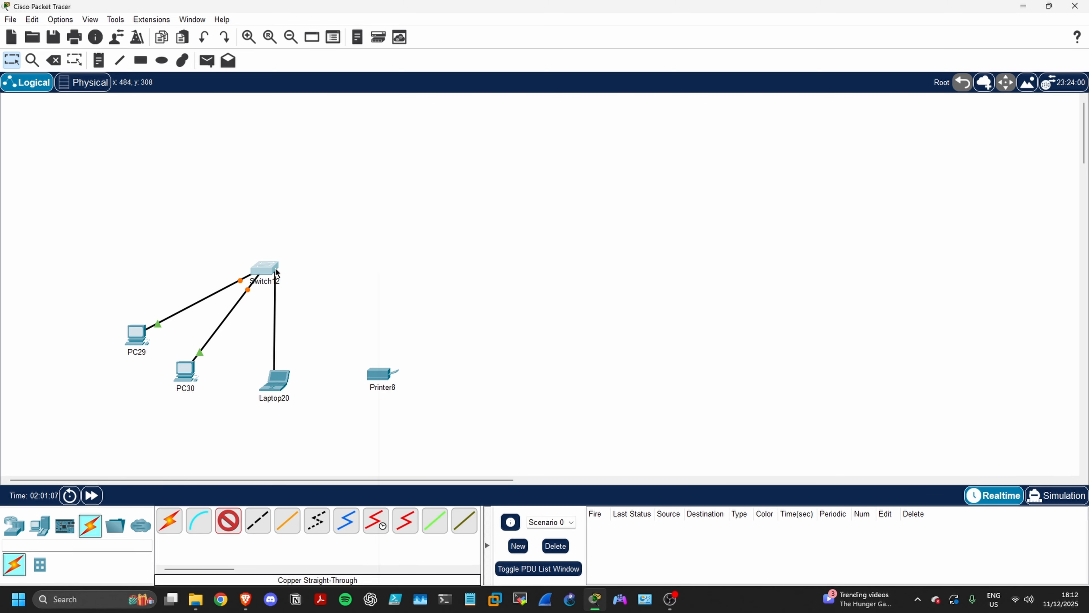
pyautogui.click(265, 269)
pyautogui.click(300, 344)
# Connect Printer8 to a free FastEthernet port on Switch12 with a copper straight-through cable
pyautogui.click(230, 523)
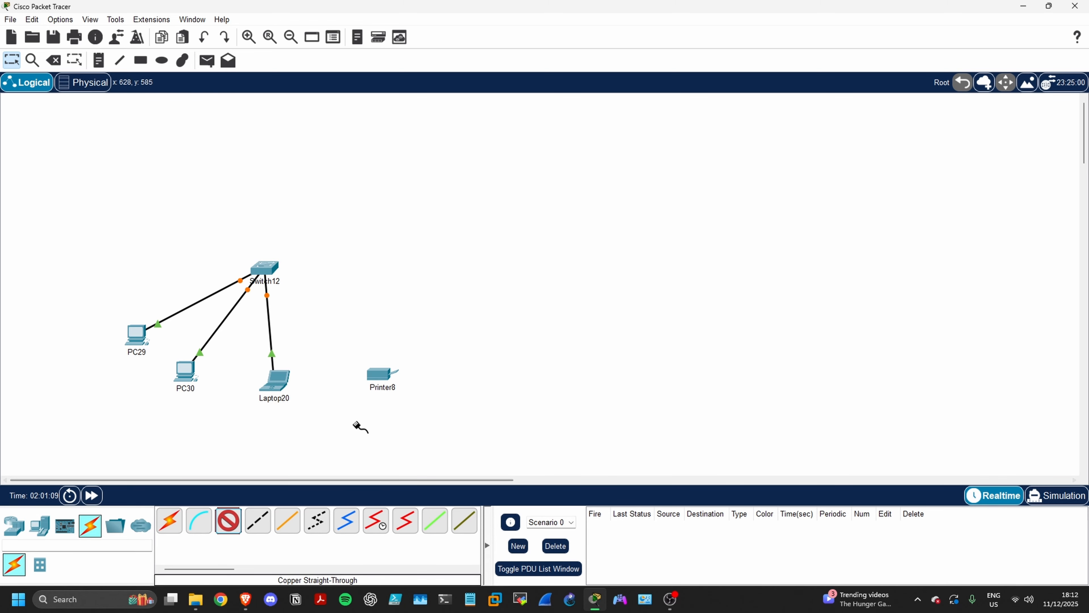
pyautogui.click(383, 380)
pyautogui.click(390, 390)
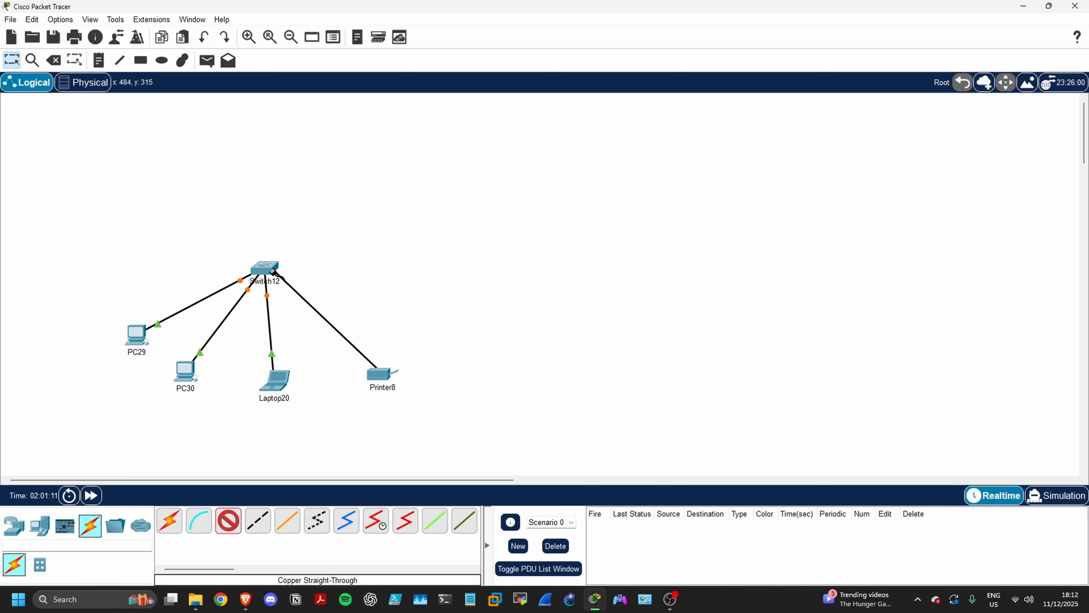
pyautogui.click(263, 269)
pyautogui.click(302, 412)
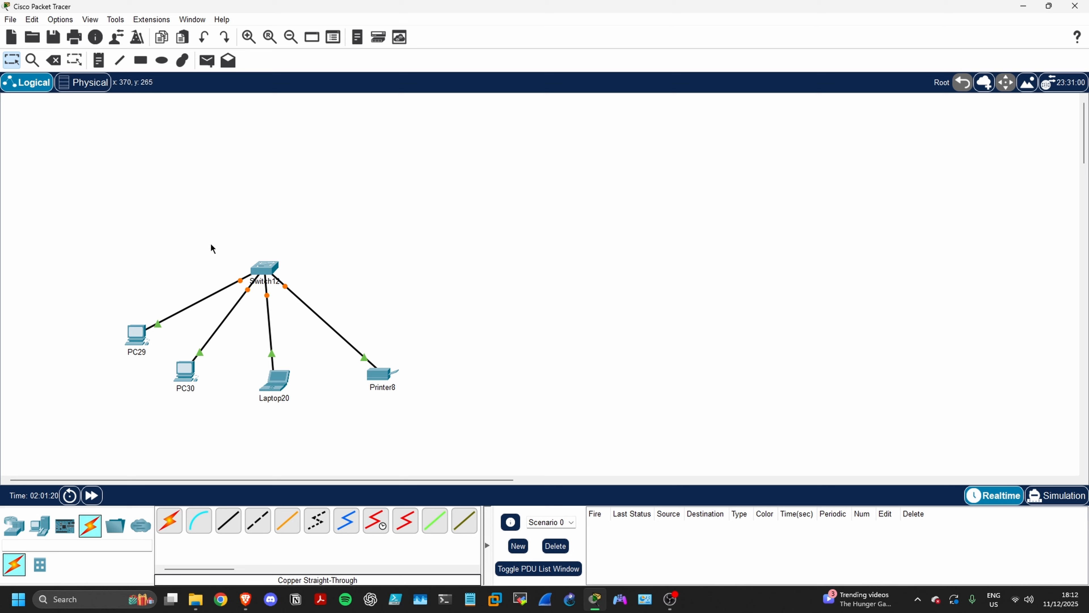
pyautogui.moveTo(207, 236); pyautogui.dragTo(330, 294)
pyautogui.click(373, 270)
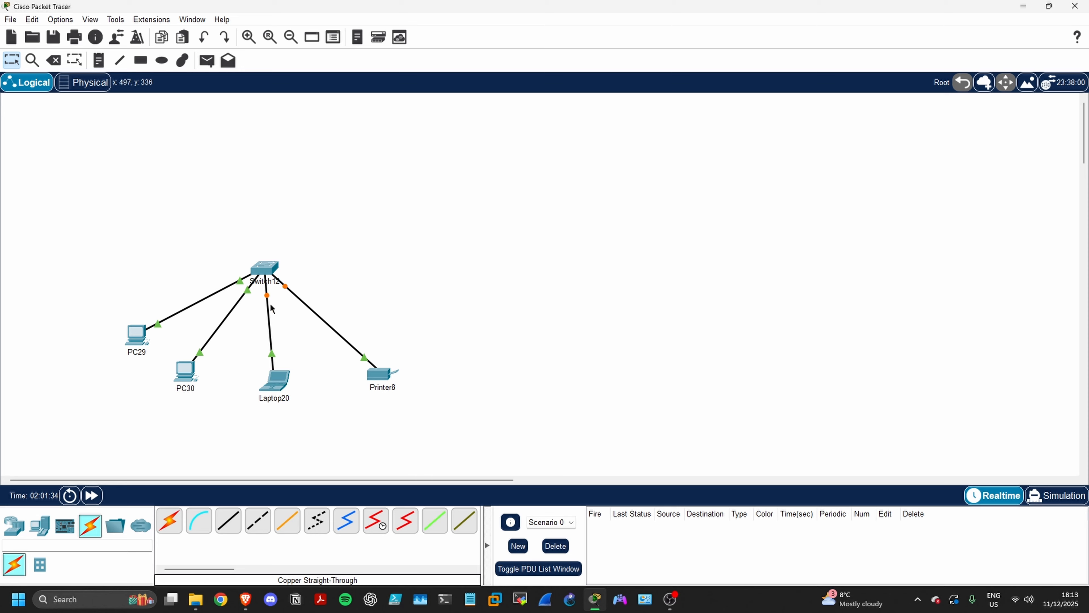
# Build a second device group beside the first network: a switch with two PCs, two laptops and a server below it
pyautogui.click(14, 526)
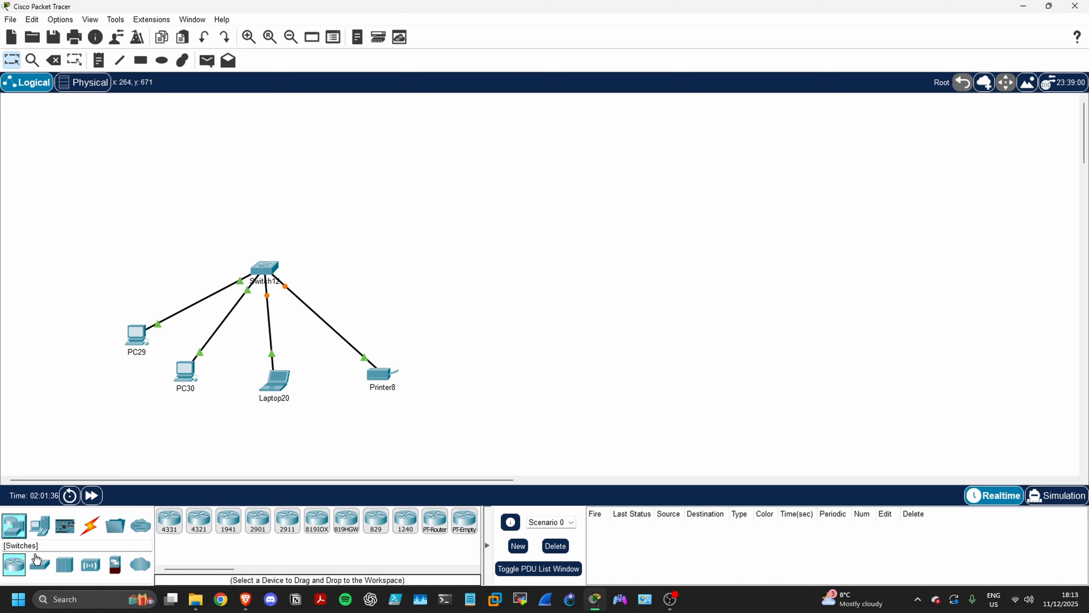
pyautogui.moveTo(41, 572); pyautogui.dragTo(796, 256)
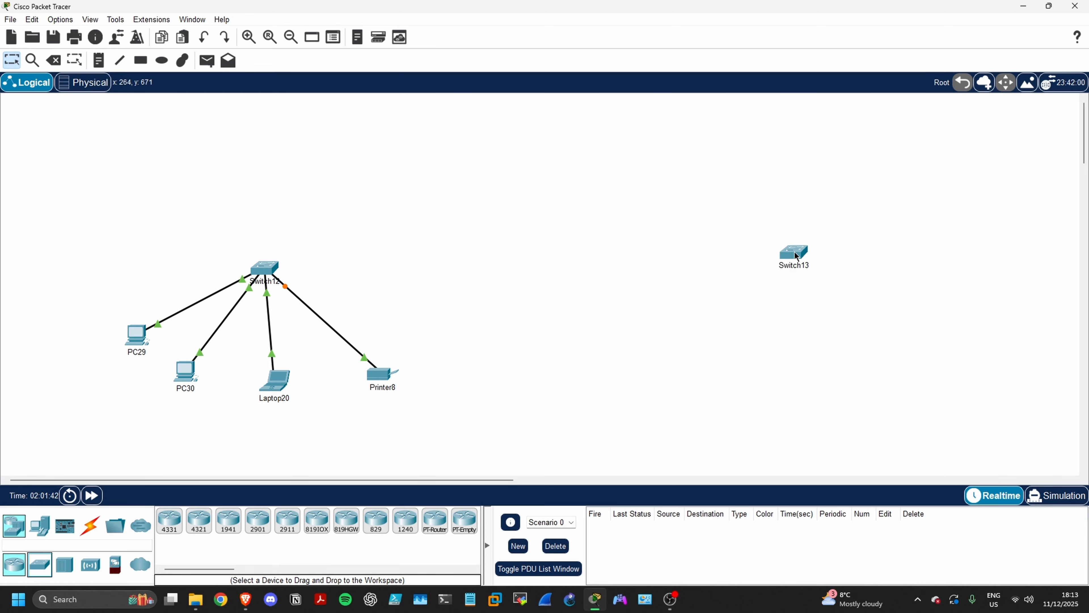
pyautogui.click(46, 528)
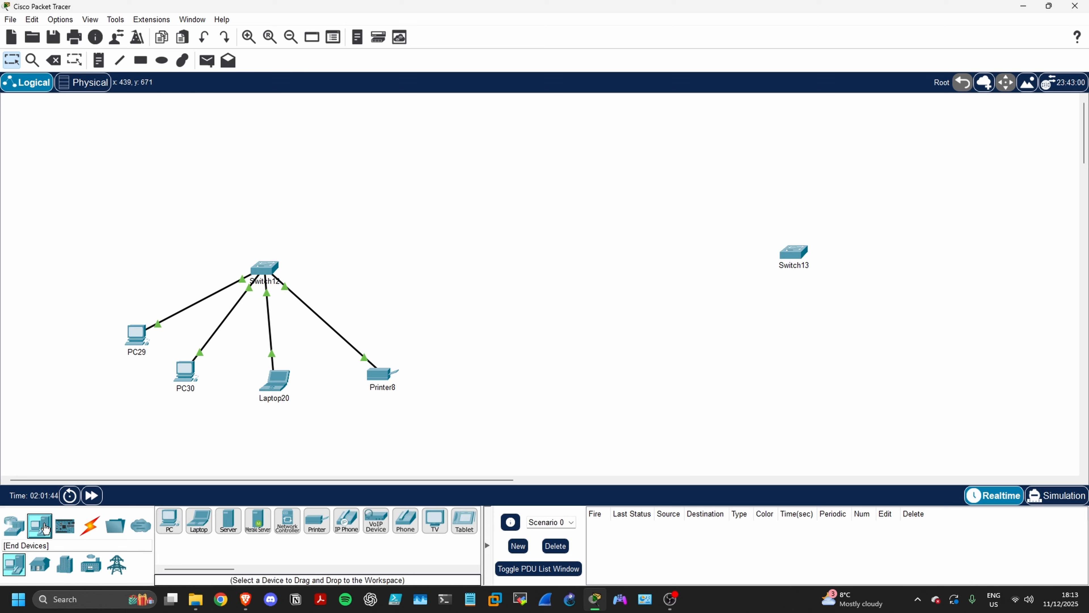
pyautogui.moveTo(169, 521); pyautogui.dragTo(652, 365)
pyautogui.moveTo(169, 520); pyautogui.dragTo(915, 377)
pyautogui.moveTo(198, 521); pyautogui.dragTo(703, 401)
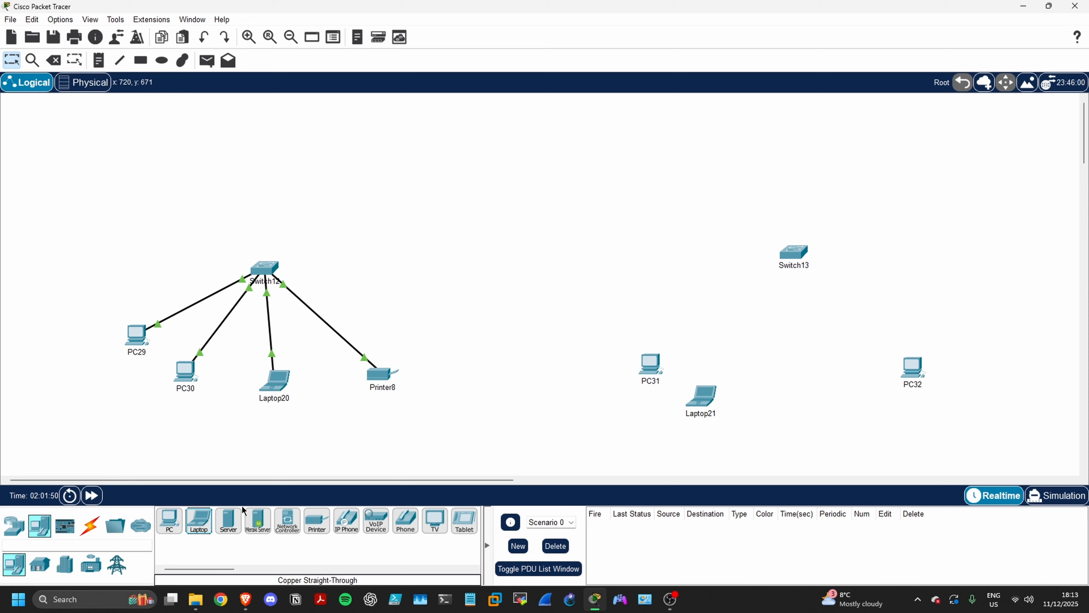
pyautogui.moveTo(199, 521); pyautogui.dragTo(832, 390)
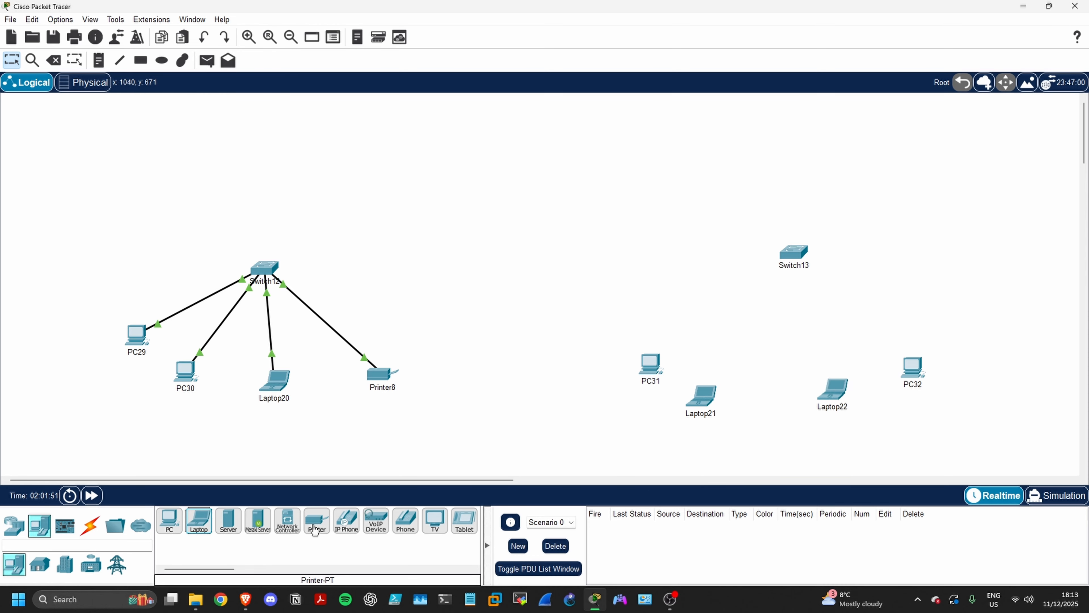
pyautogui.moveTo(229, 520); pyautogui.dragTo(772, 403)
# Connect PC31's FastEthernet0 port to FastEthernet0/1 on Switch13 with a copper straight-through cable
pyautogui.moveTo(701, 415)
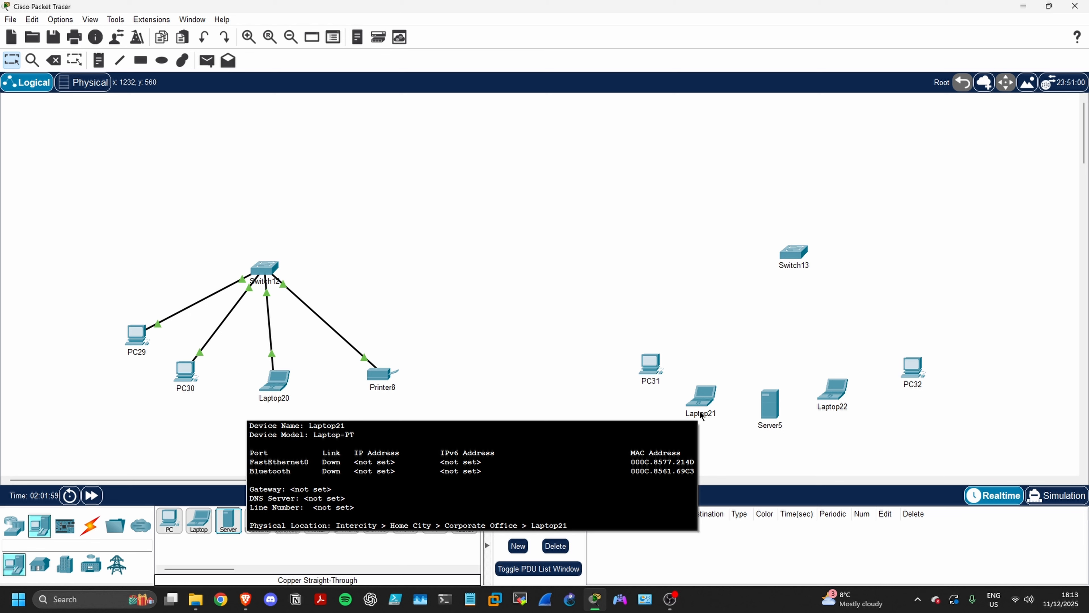
pyautogui.click(90, 525)
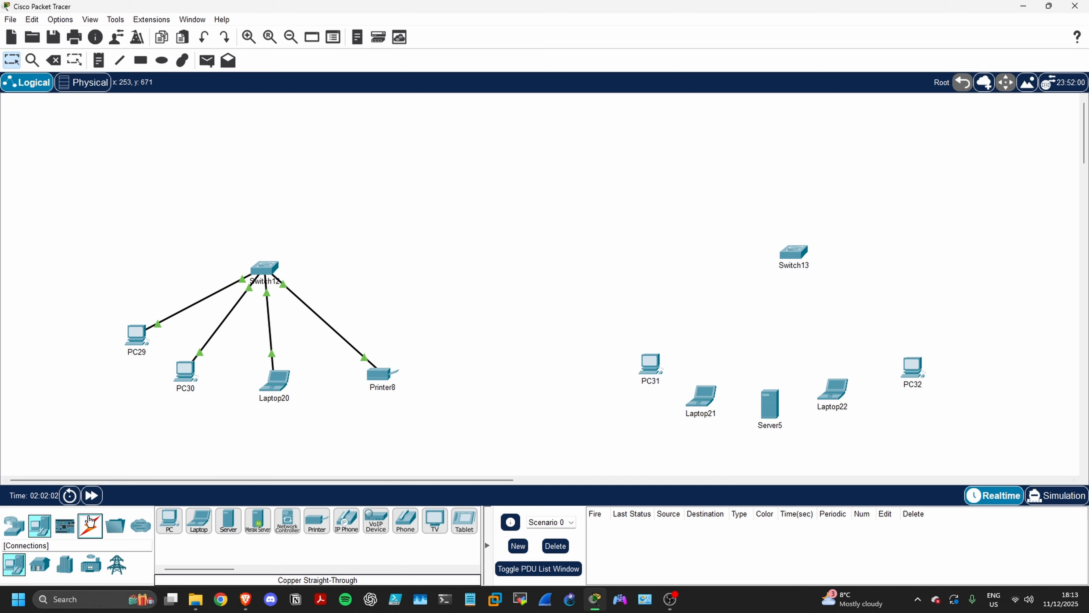
pyautogui.click(228, 521)
pyautogui.click(650, 365)
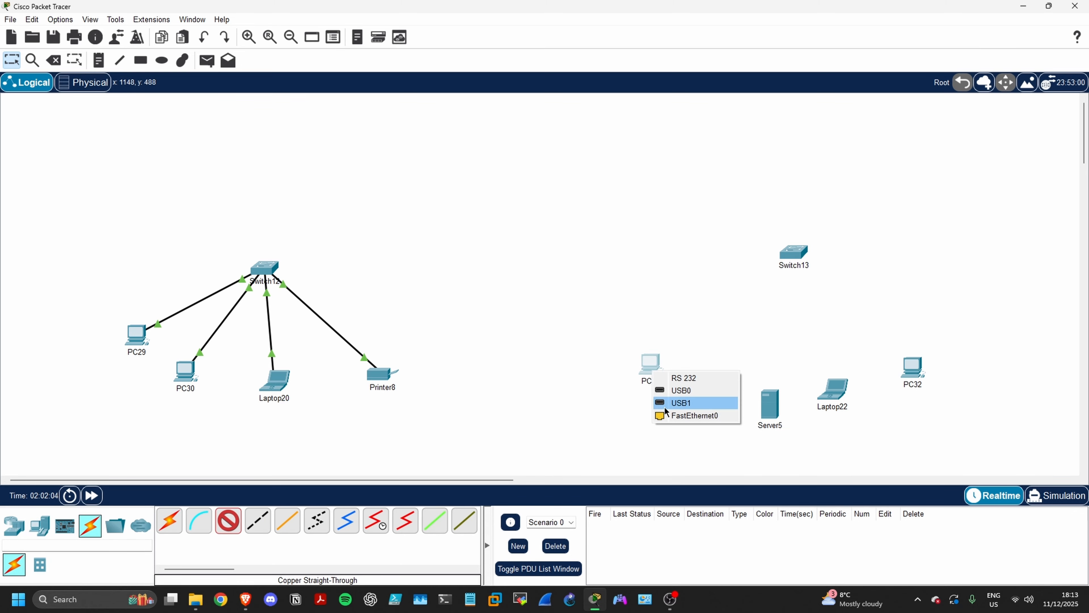
pyautogui.click(680, 415)
pyautogui.click(790, 254)
pyautogui.click(806, 271)
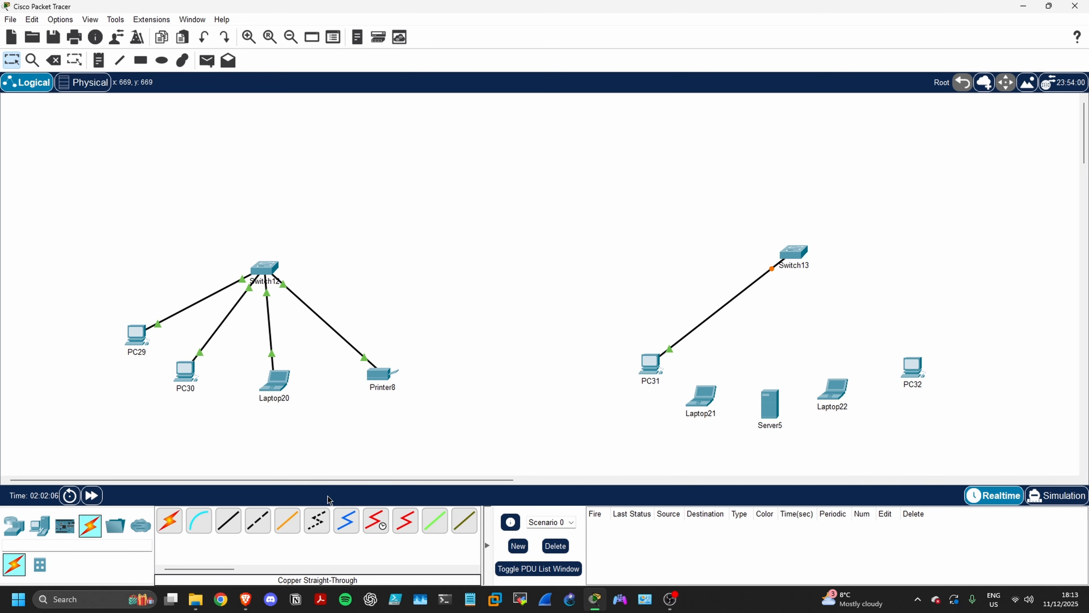
# Connect Laptop21's FastEthernet0 port to FastEthernet0/12 on Switch13 with a copper straight-through cable
pyautogui.click(227, 526)
pyautogui.click(702, 397)
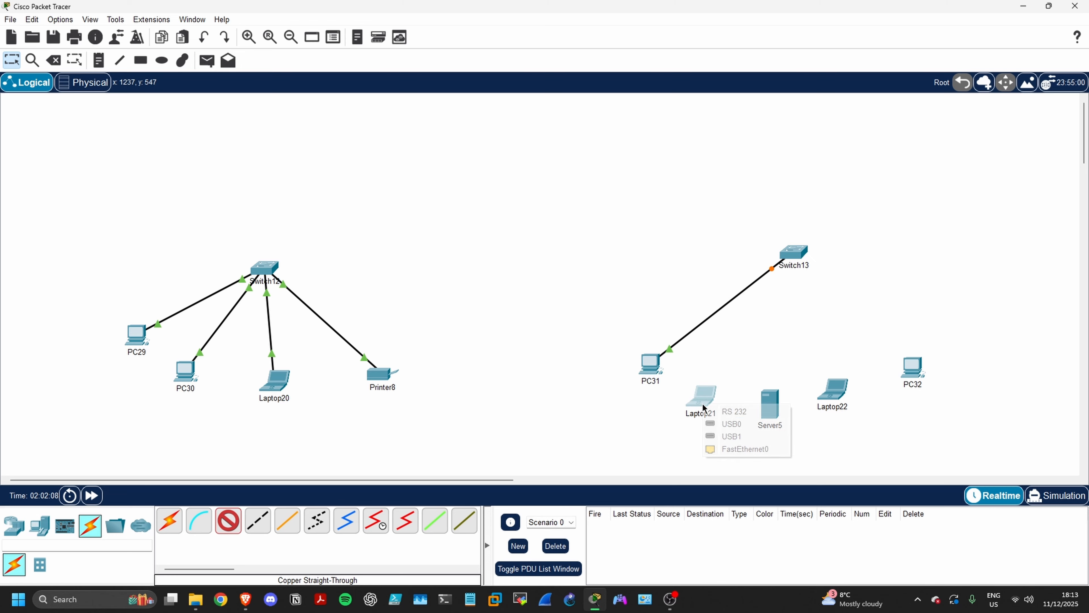
pyautogui.click(726, 449)
pyautogui.click(794, 253)
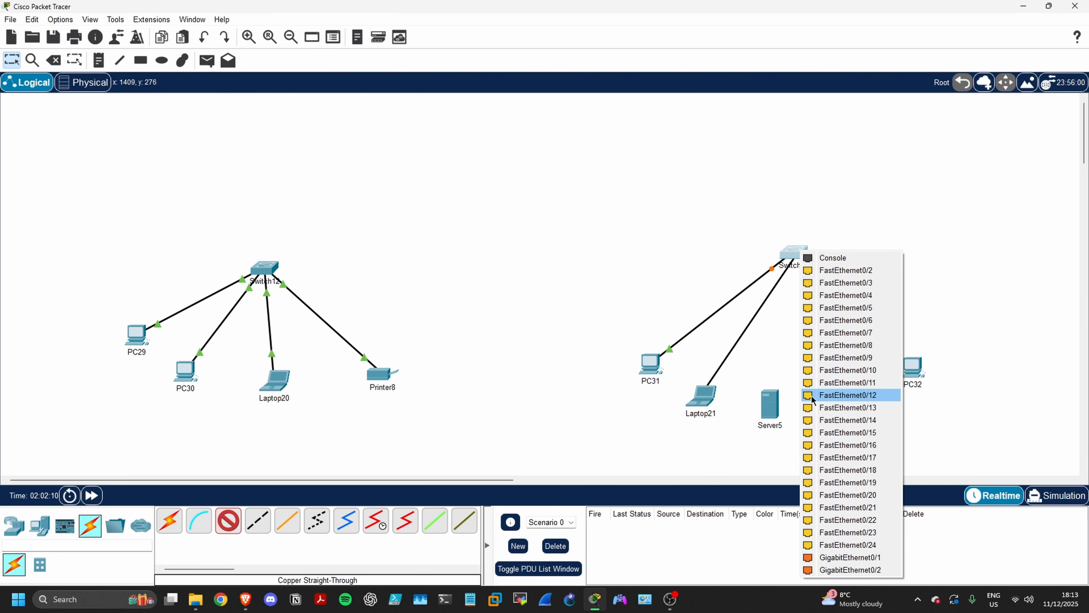
pyautogui.click(840, 394)
# Connect Server5 to a free FastEthernet port on Switch13 with a copper straight-through cable
pyautogui.click(228, 521)
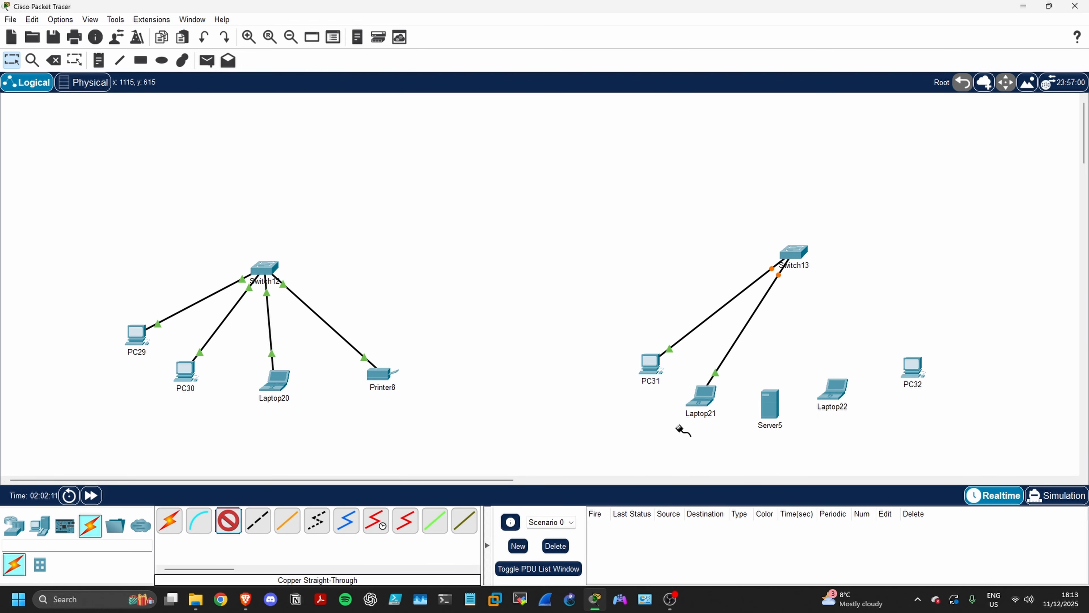
pyautogui.click(769, 411)
pyautogui.click(772, 411)
pyautogui.click(795, 253)
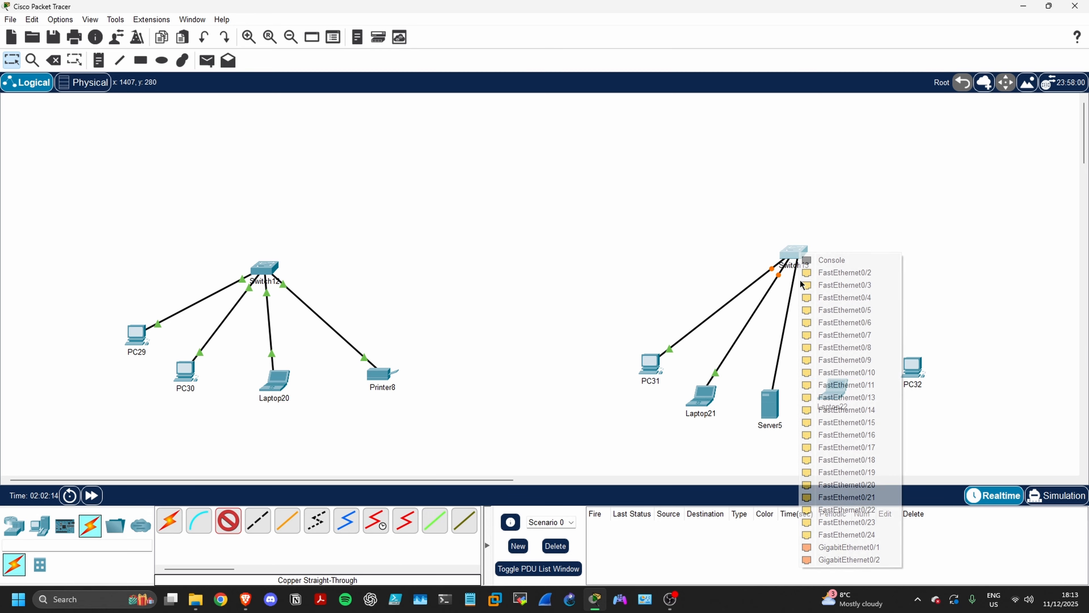
pyautogui.click(840, 405)
# Connect Laptop22 to a free FastEthernet port on Switch13 with a copper straight-through cable
pyautogui.click(228, 521)
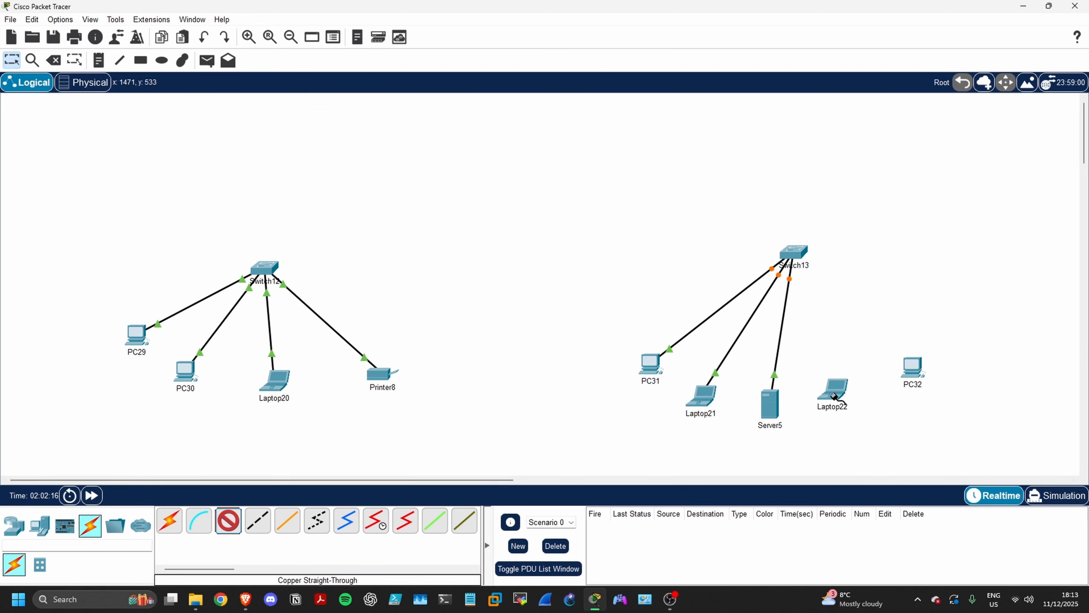
pyautogui.click(835, 395)
pyautogui.click(848, 442)
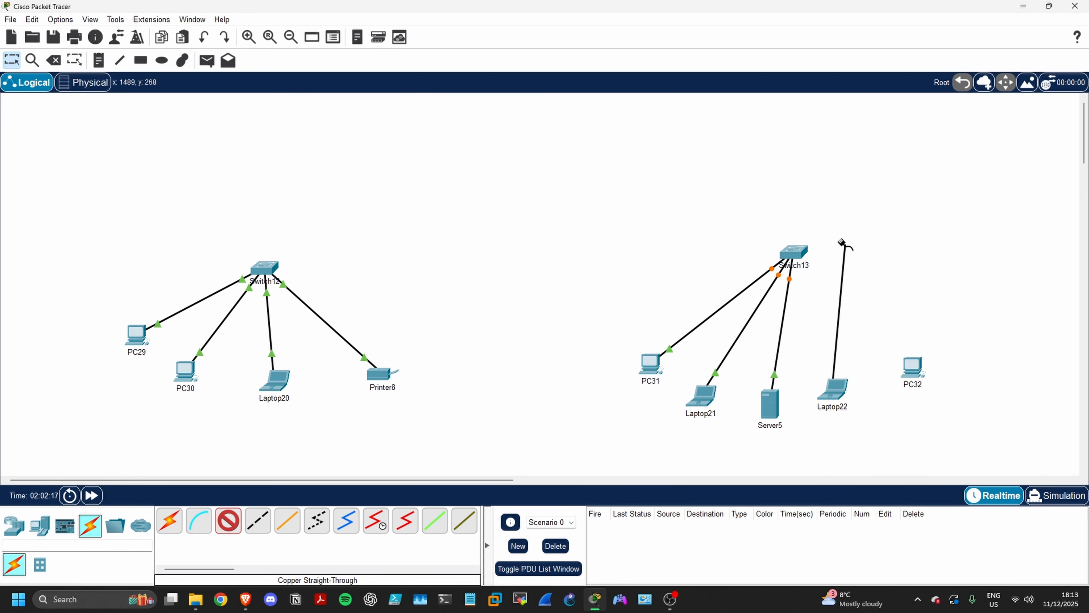
pyautogui.click(794, 253)
pyautogui.click(852, 393)
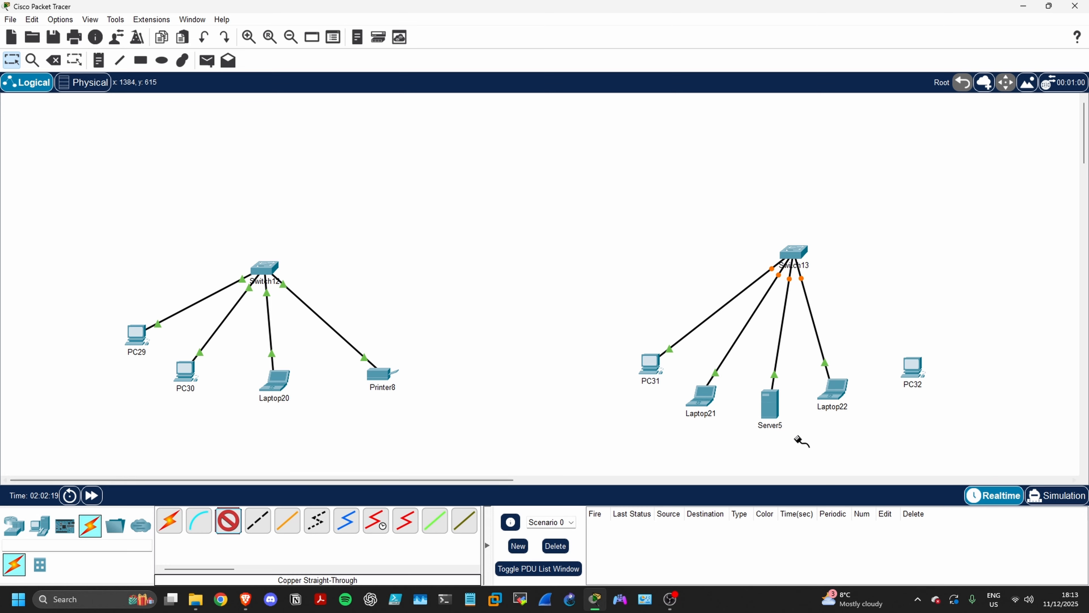
# Connect PC32 to a free FastEthernet port on Switch13 with a copper straight-through cable
pyautogui.click(908, 372)
pyautogui.click(936, 414)
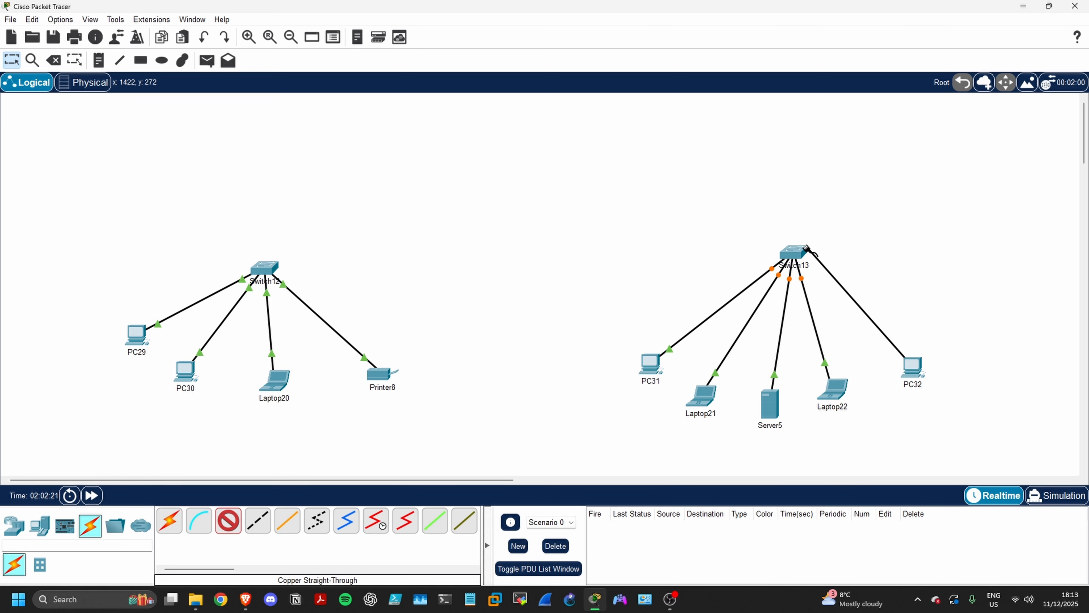
pyautogui.click(806, 258)
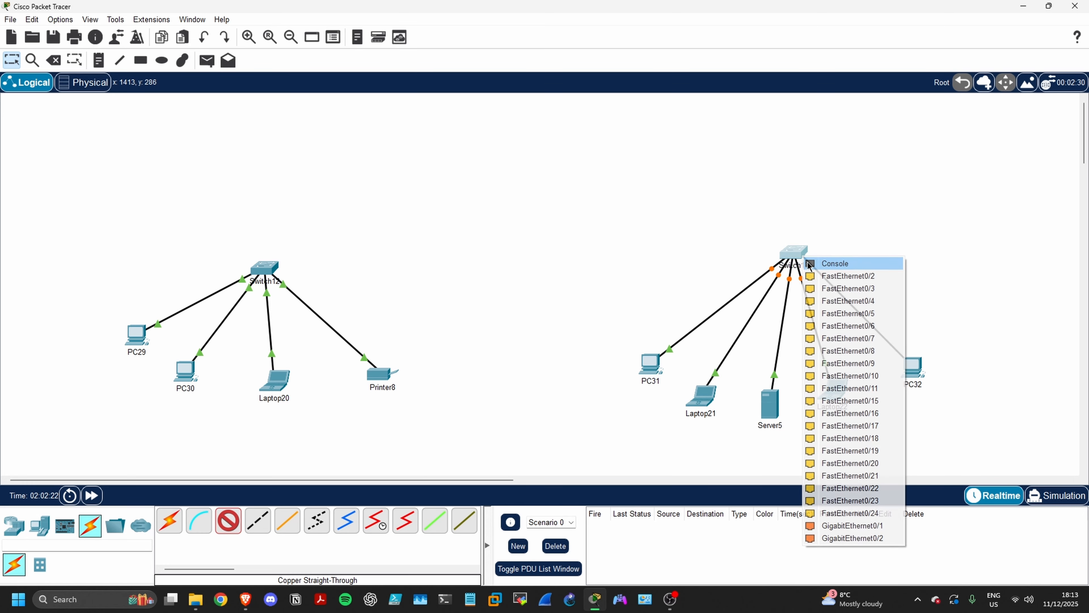
pyautogui.click(854, 469)
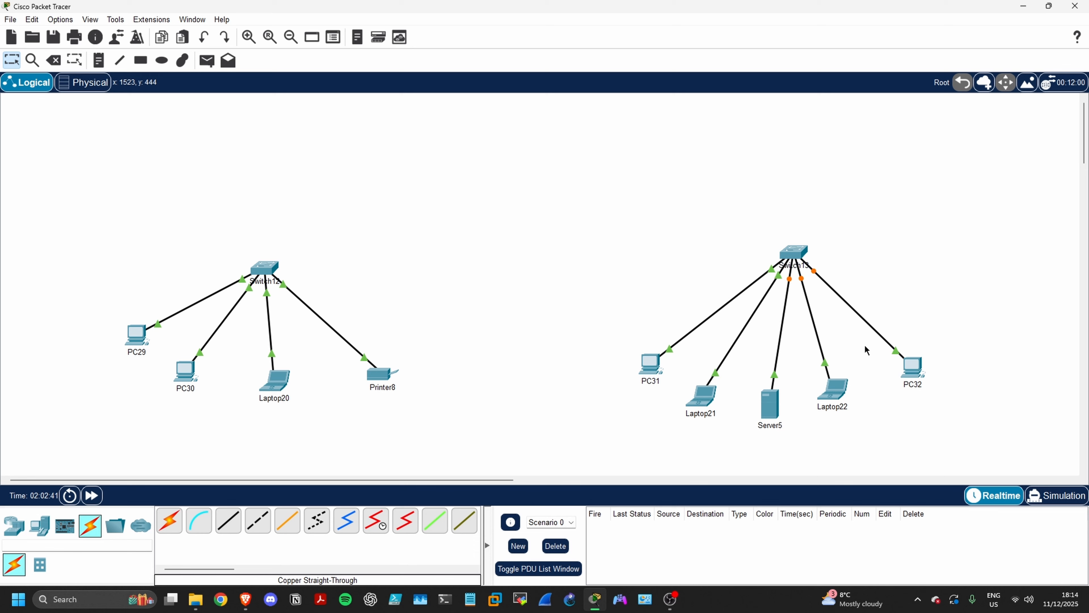
# Place a 4321 router between the two networks and connect Switch12 to its GigabitEthernet0/0/0 port with a copper straight-through cable
pyautogui.click(14, 525)
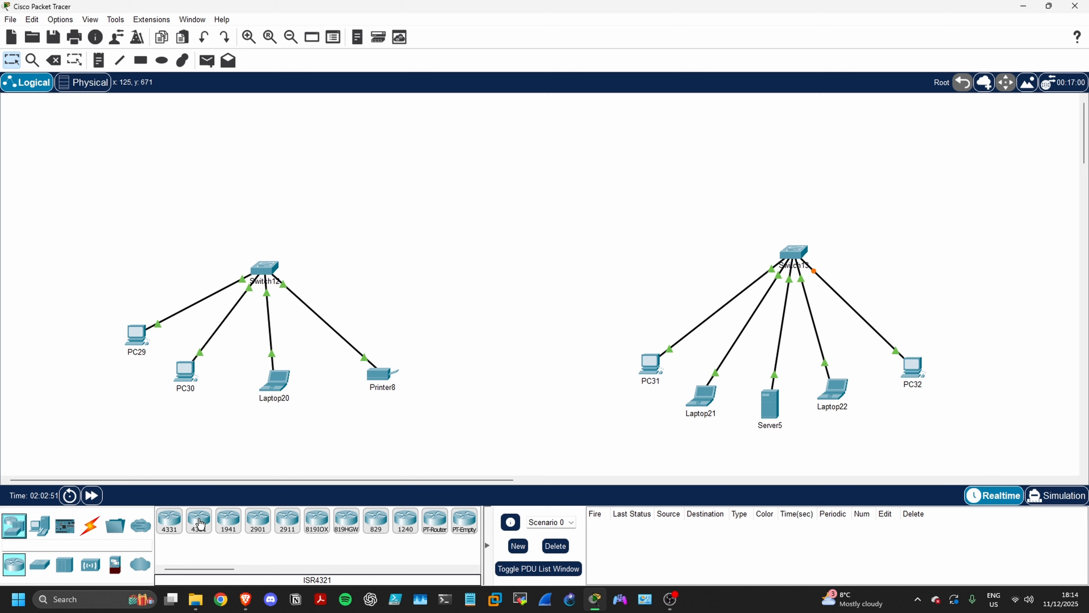
pyautogui.moveTo(200, 524); pyautogui.dragTo(577, 248)
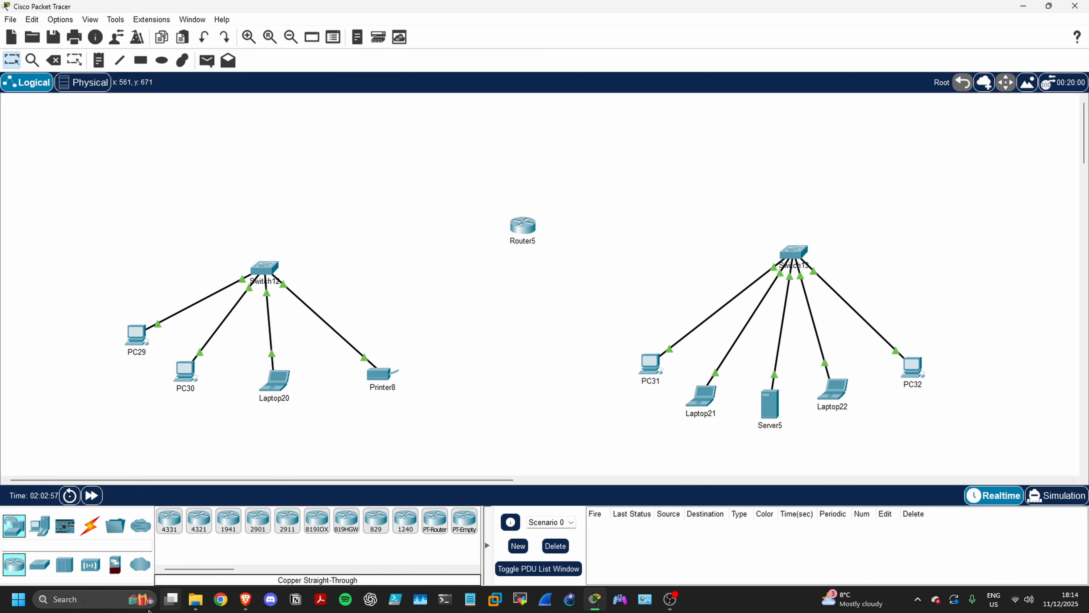
pyautogui.click(90, 525)
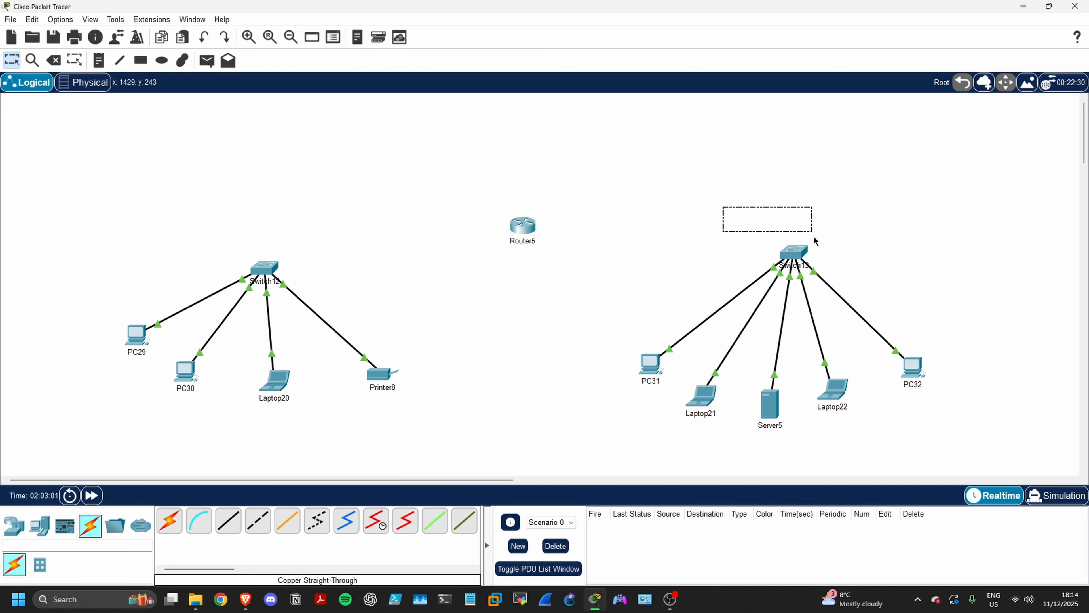
pyautogui.click(228, 520)
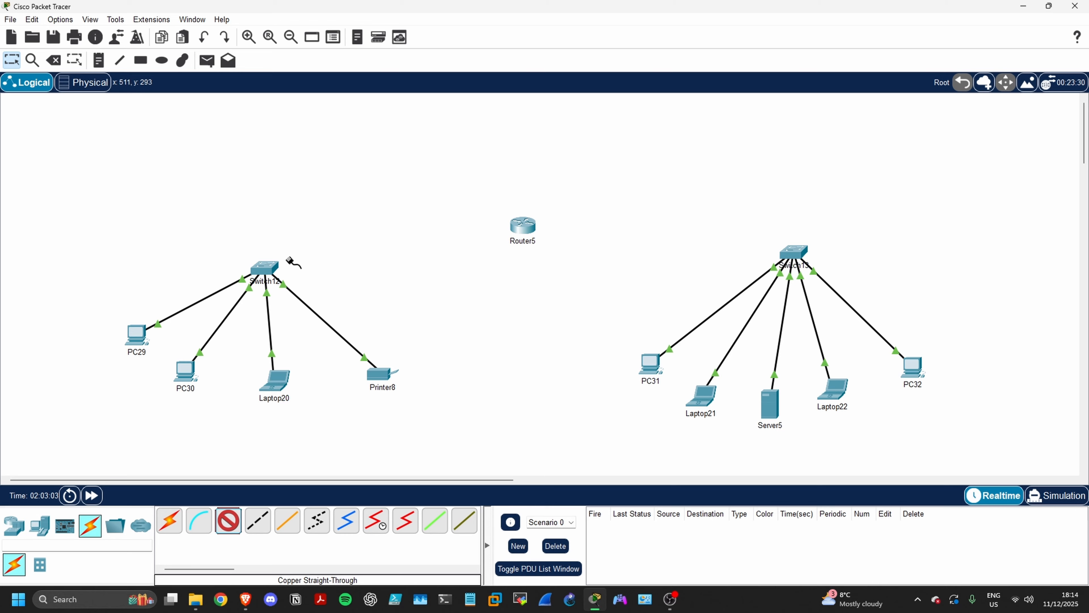
pyautogui.click(270, 266)
pyautogui.click(300, 287)
pyautogui.click(521, 227)
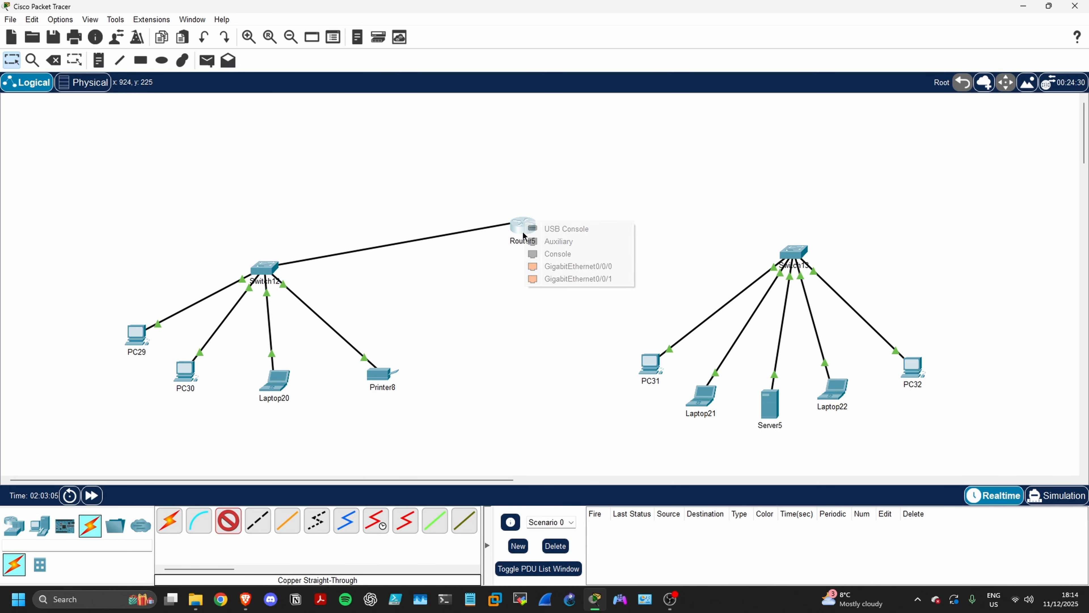
pyautogui.click(534, 263)
# Connect Switch13 to Router5's GigabitEthernet0/0/1 port with a copper straight-through cable
pyautogui.click(228, 521)
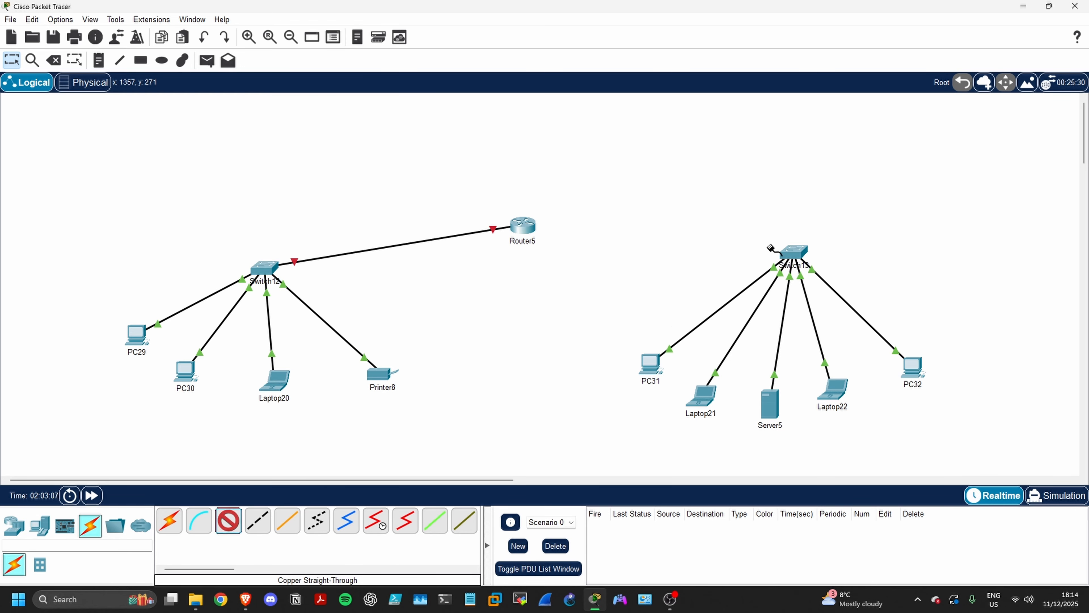
pyautogui.click(794, 251)
pyautogui.click(805, 305)
pyautogui.click(523, 227)
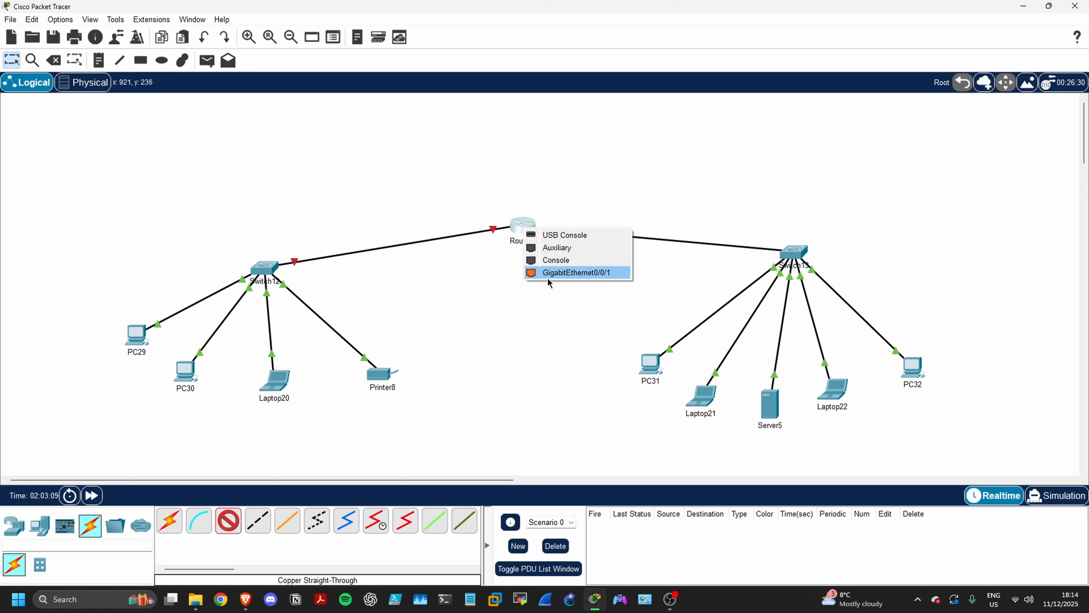
pyautogui.click(549, 274)
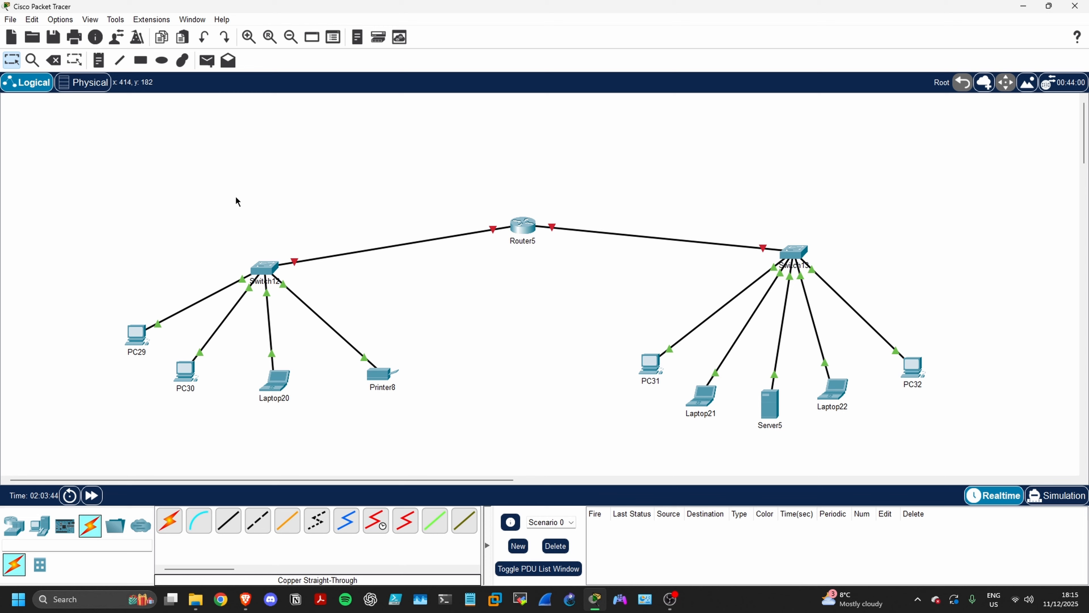
pyautogui.moveTo(146, 160); pyautogui.dragTo(433, 424)
pyautogui.moveTo(609, 208); pyautogui.dragTo(959, 450)
pyautogui.moveTo(461, 168); pyautogui.dragTo(563, 273)
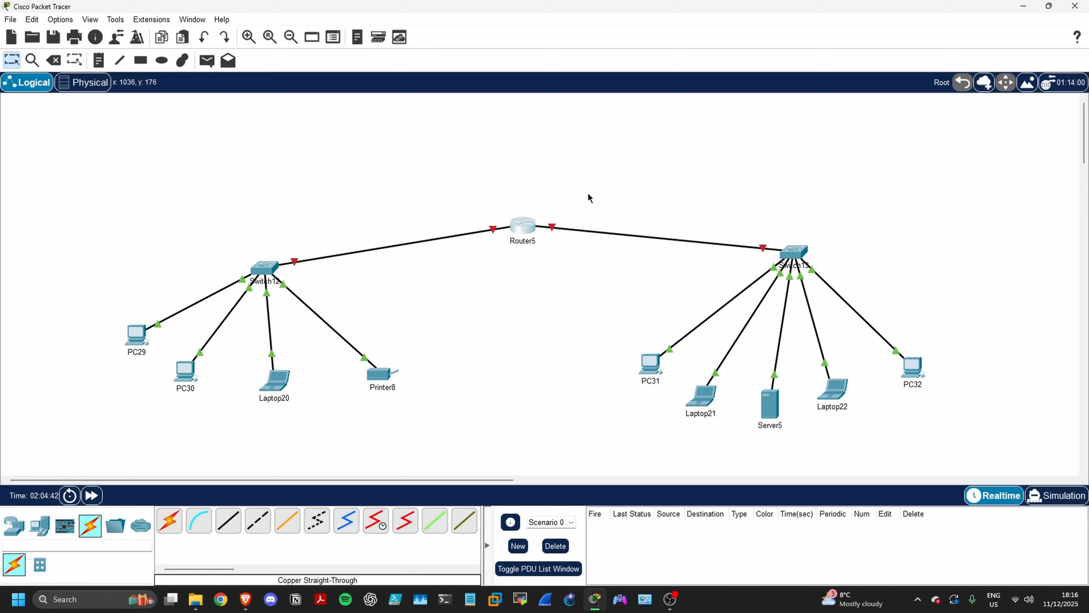
# Delete Switch13 together with PC31, Laptop21, Server5, Laptop22 and PC32
pyautogui.moveTo(574, 202); pyautogui.dragTo(972, 454)
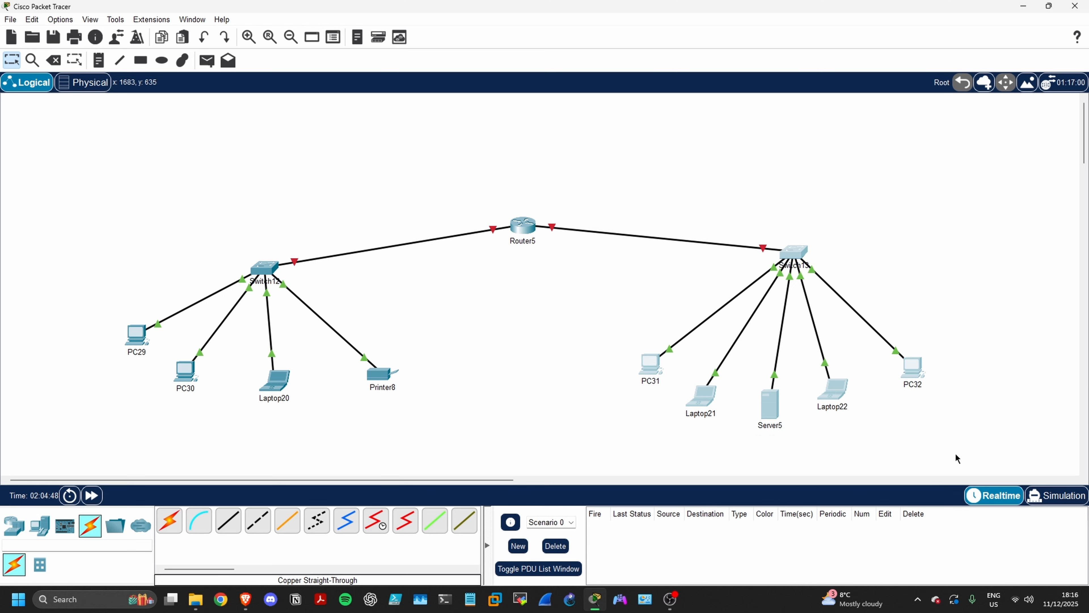
pyautogui.press('Delete')
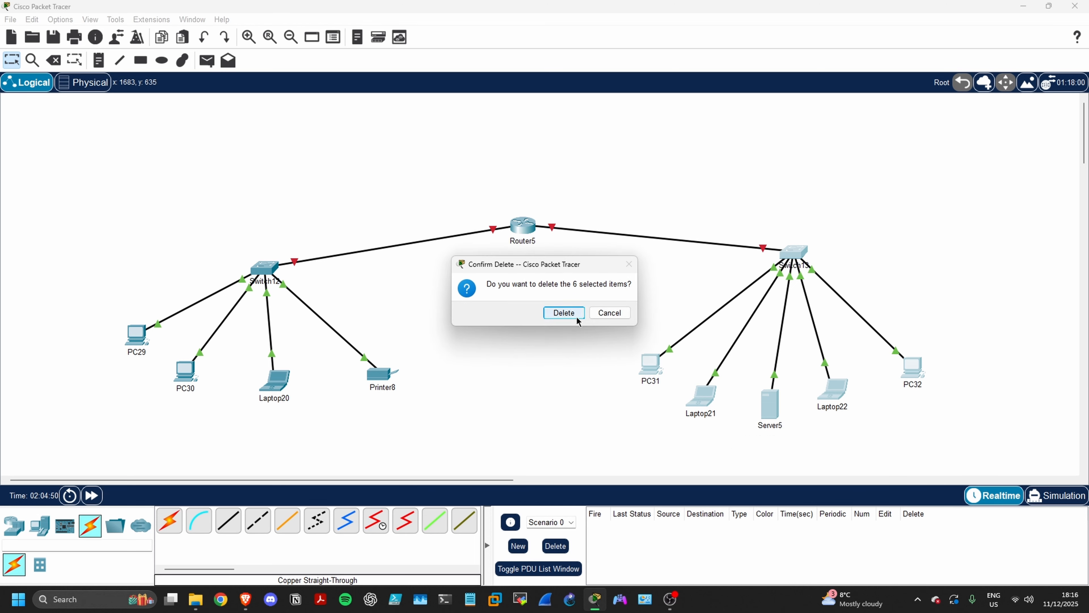
pyautogui.click(578, 315)
# Place a PT-Cloud WAN device to the right of Router5
pyautogui.click(10, 528)
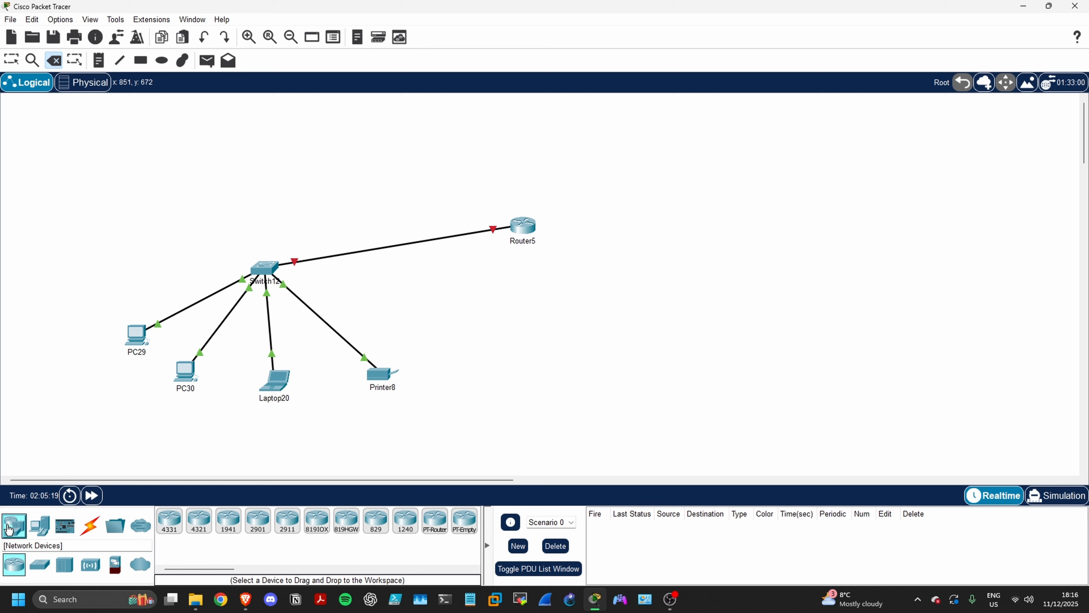
pyautogui.click(140, 564)
pyautogui.moveTo(170, 521); pyautogui.dragTo(701, 244)
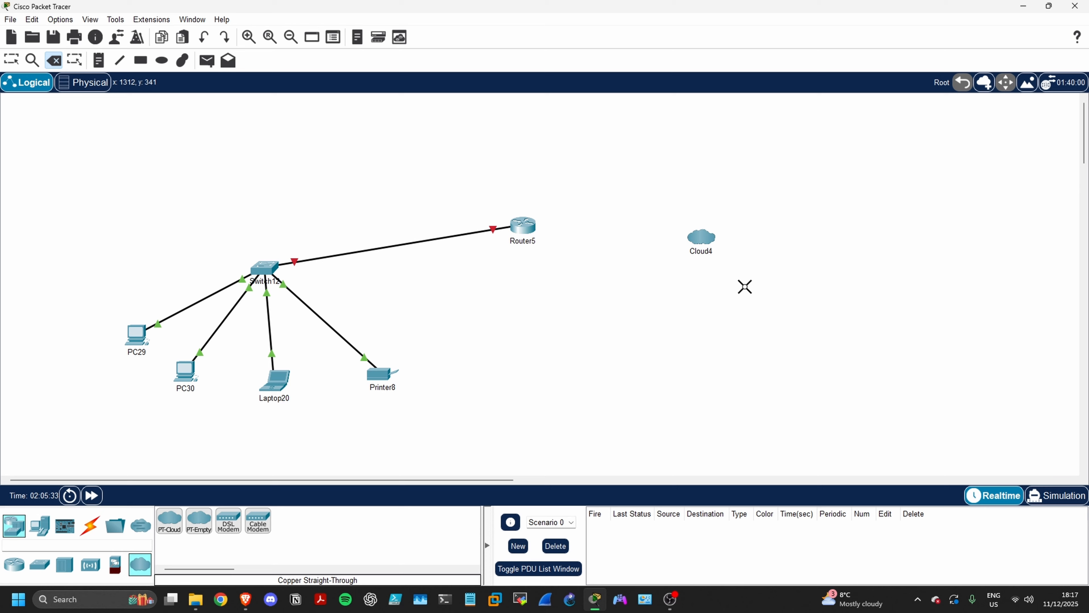
# Connect Router5's GigabitEthernet0/0/1 port to Ethernet6 on Cloud4 with a copper straight-through cable
pyautogui.click(90, 525)
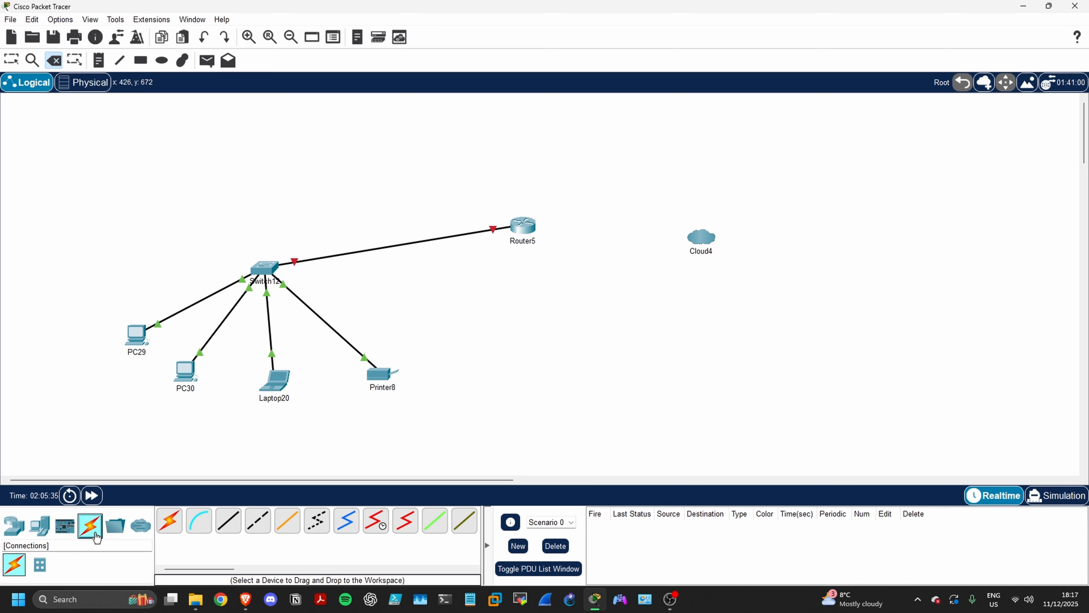
pyautogui.click(228, 520)
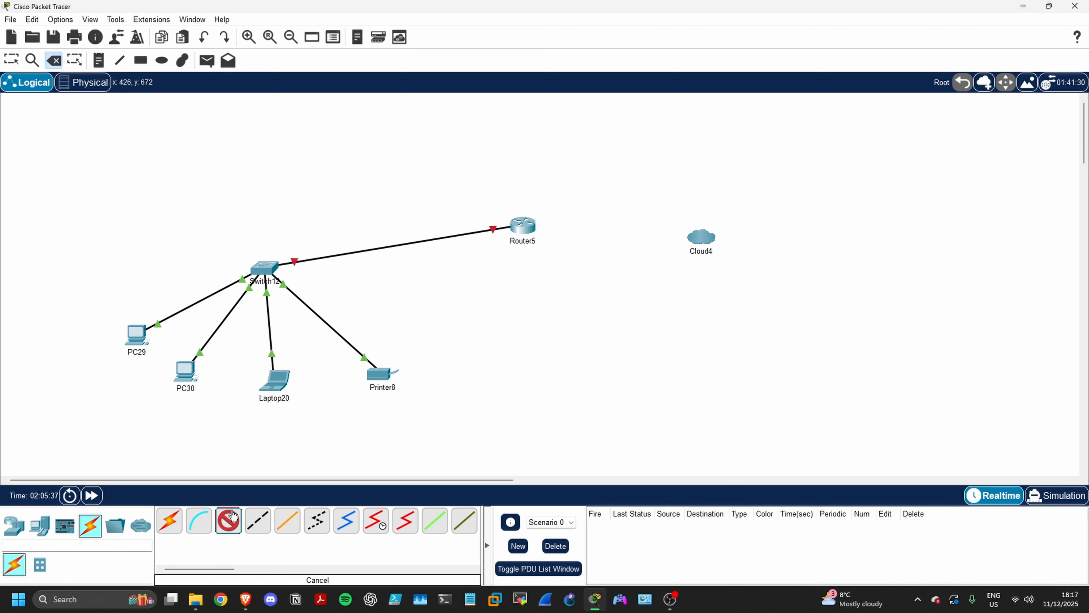
pyautogui.click(527, 228)
pyautogui.click(551, 276)
pyautogui.click(702, 237)
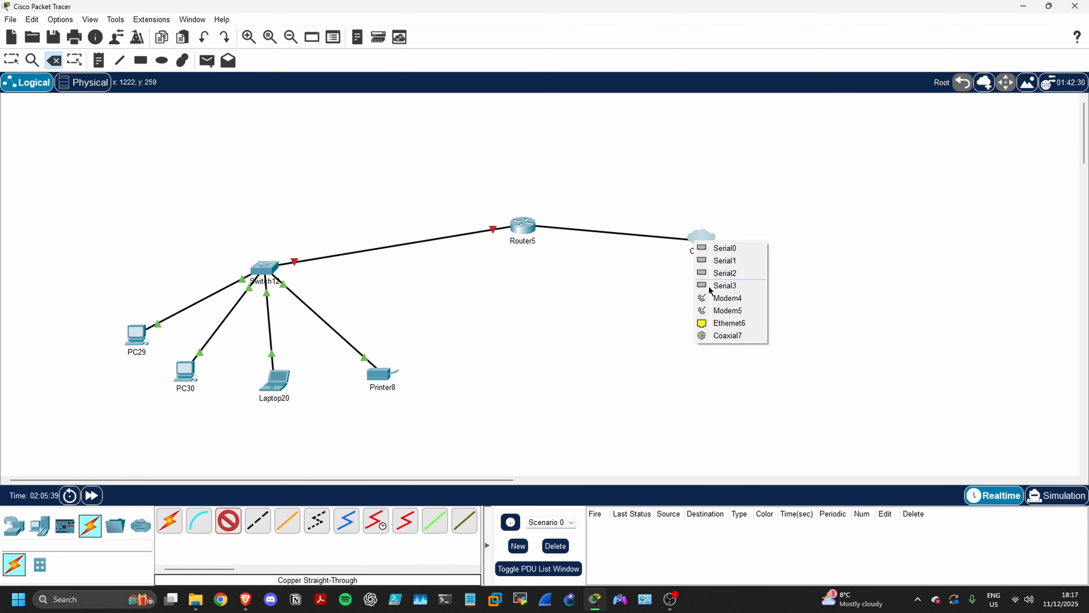
pyautogui.click(714, 324)
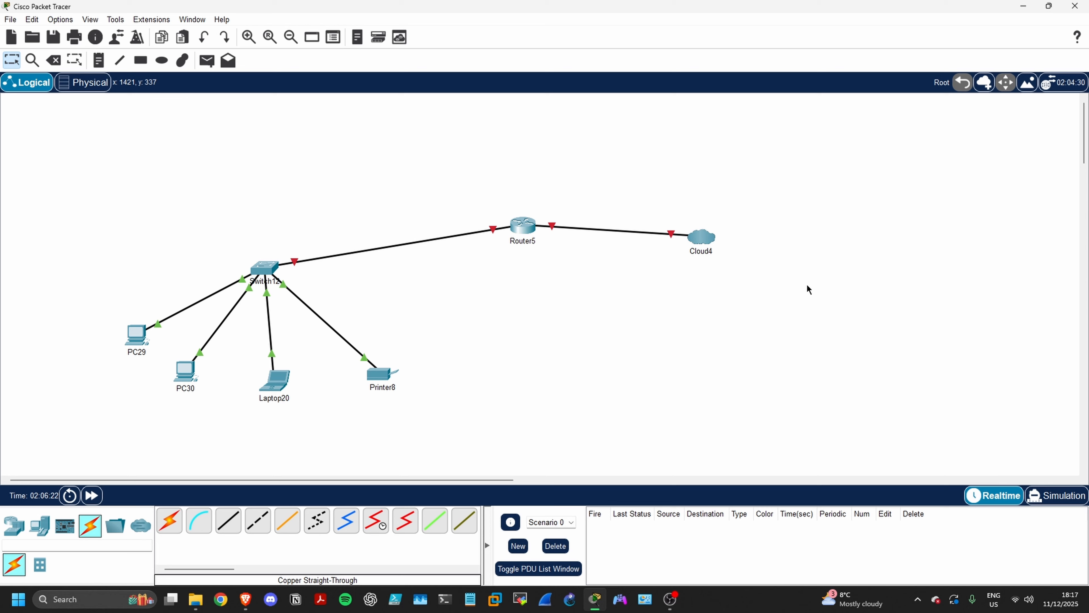
# Place a 5506-X security appliance on the link between Router5 and Cloud4
pyautogui.click(11, 529)
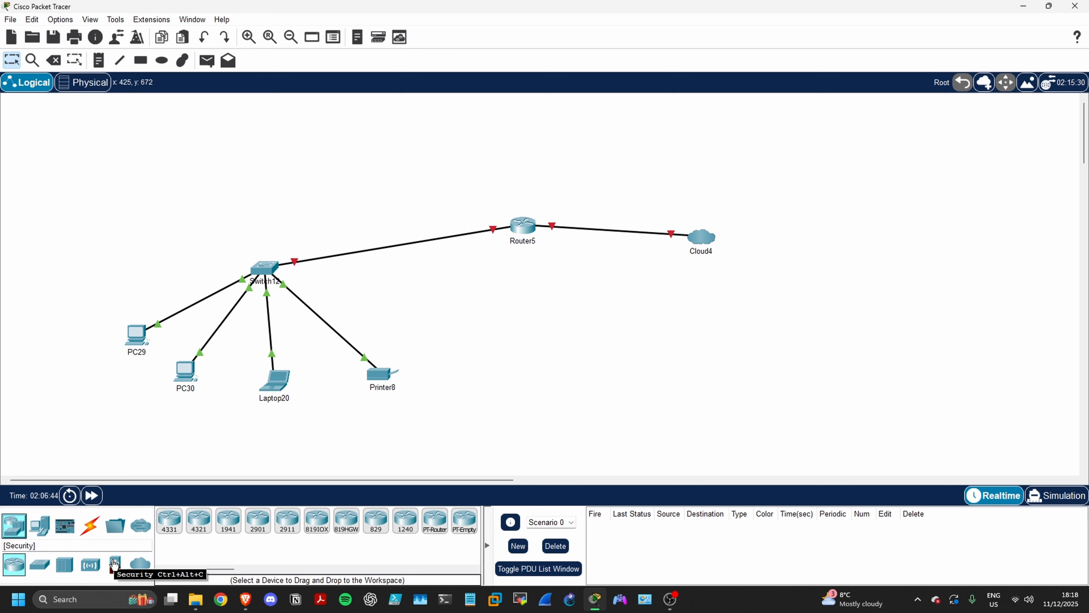
pyautogui.click(115, 565)
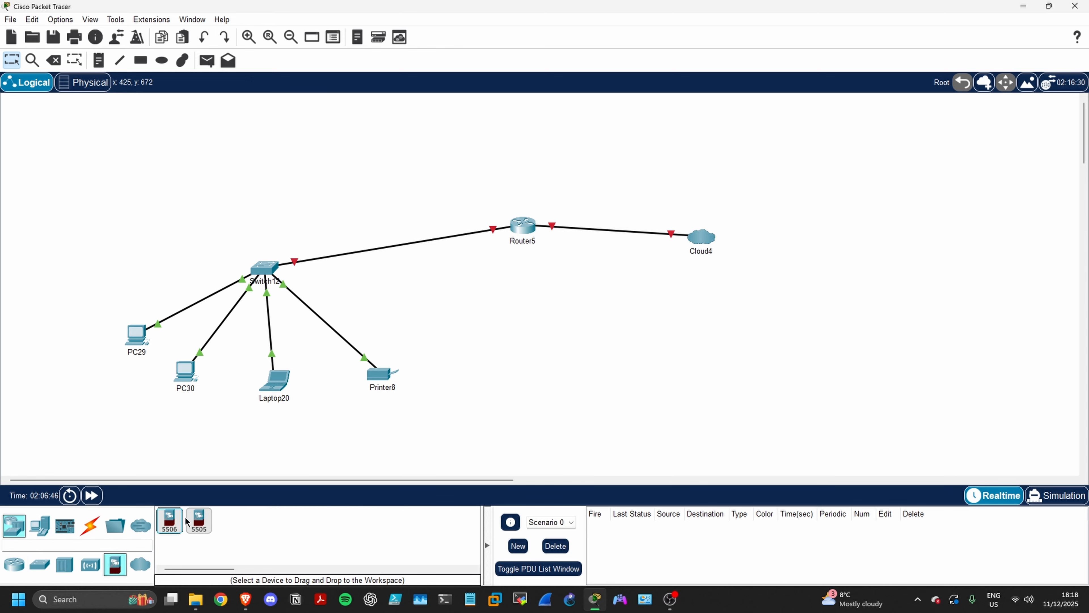
pyautogui.moveTo(211, 524); pyautogui.dragTo(633, 295)
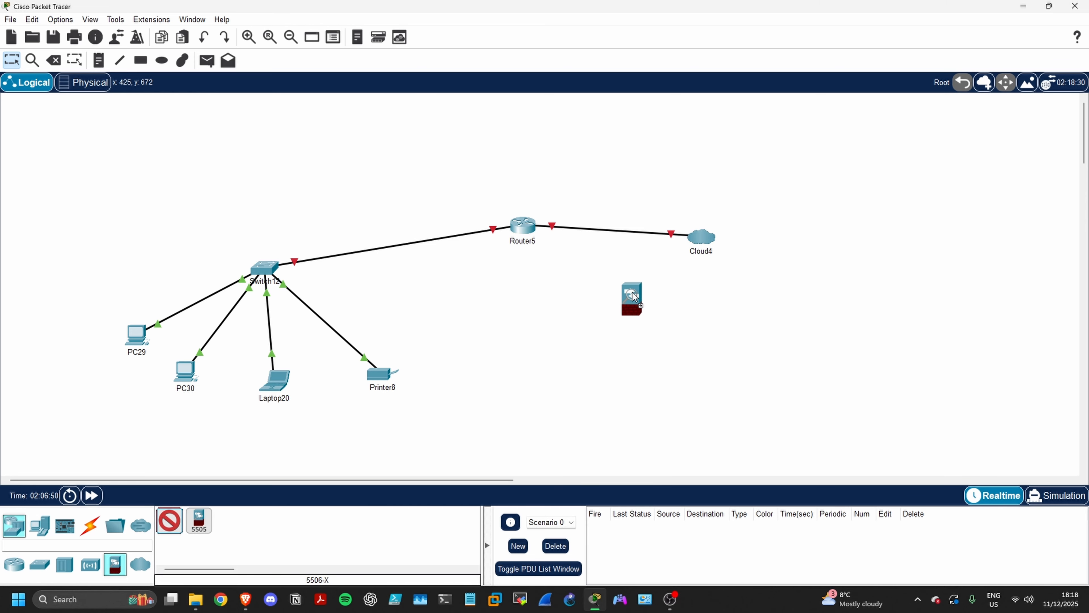
pyautogui.moveTo(615, 225); pyautogui.dragTo(615, 225)
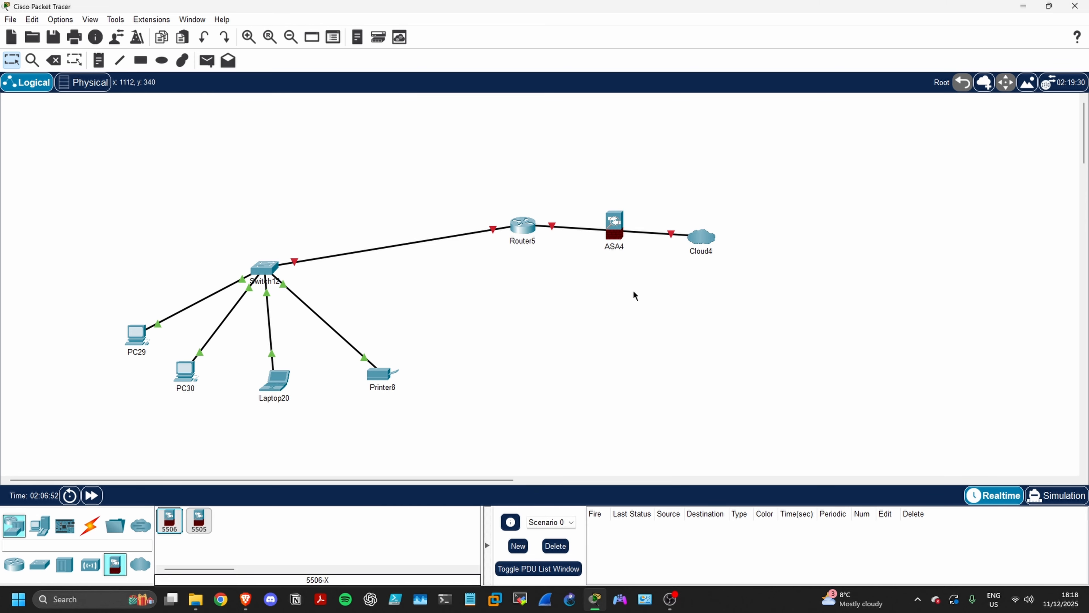